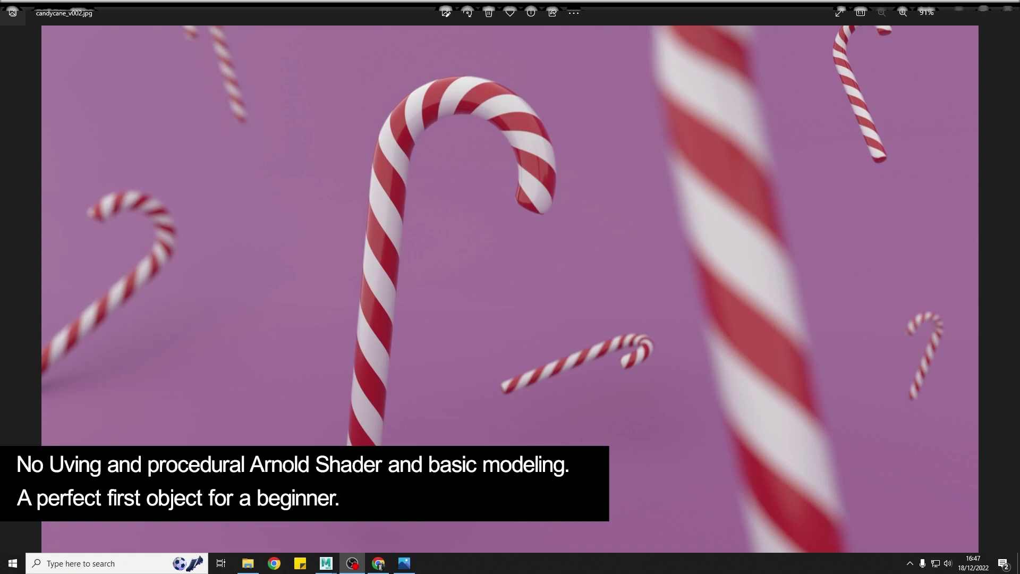
Switch from the reference image to Maya and create a polygon cylinder primitive.
left_click(961, 13)
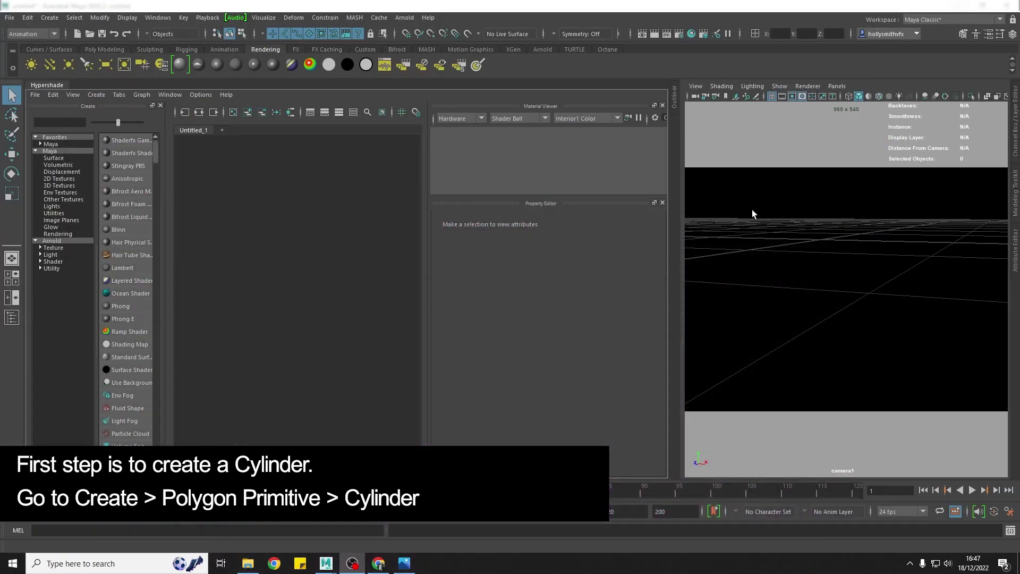
left_click(49, 18)
mouse_move(86, 56)
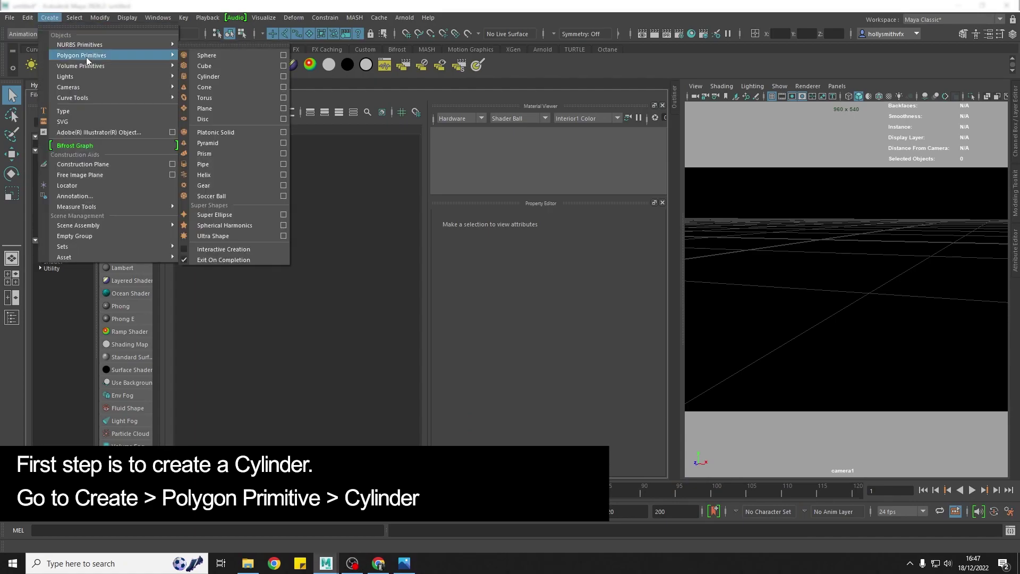
left_click(210, 75)
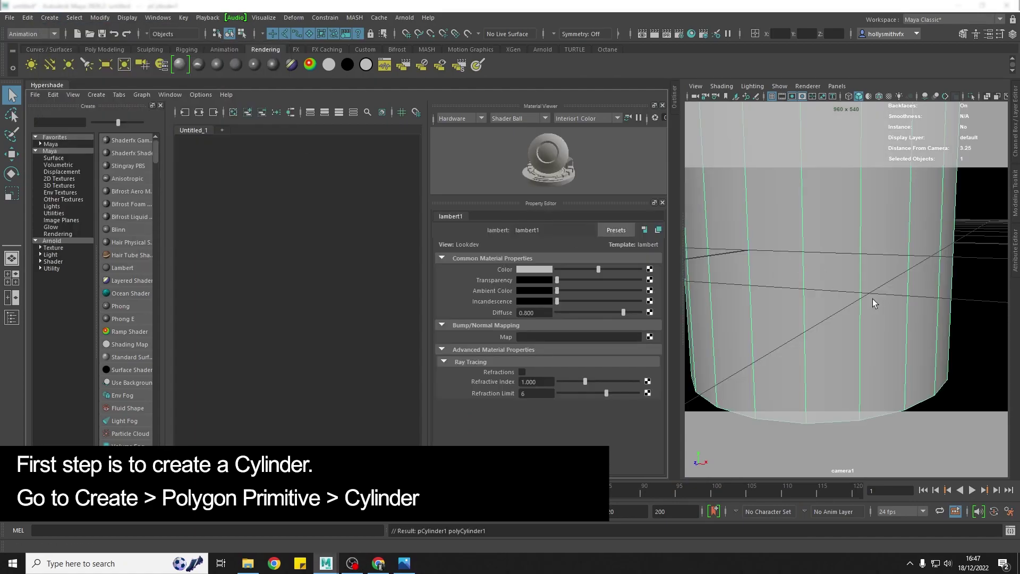
key("f")
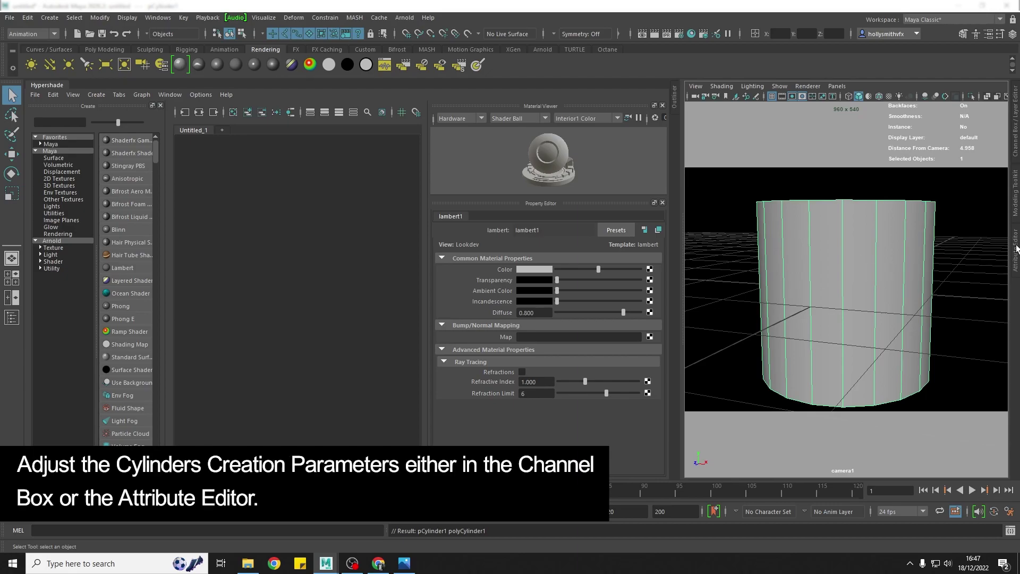
Set the cylinder's creation radius to 0.05.
left_click(1015, 149)
left_click(912, 227)
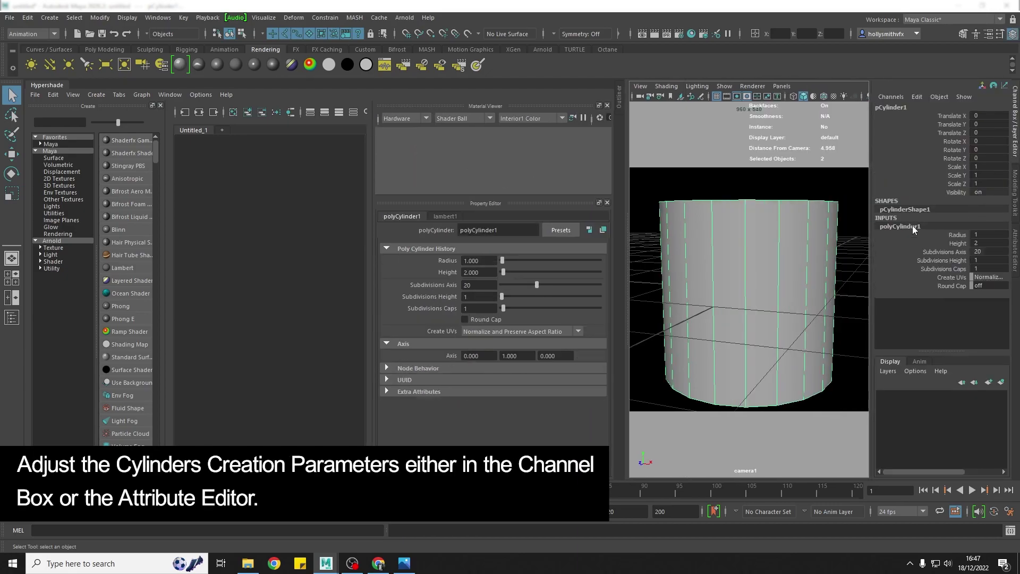
left_click(989, 235)
left_click(989, 235)
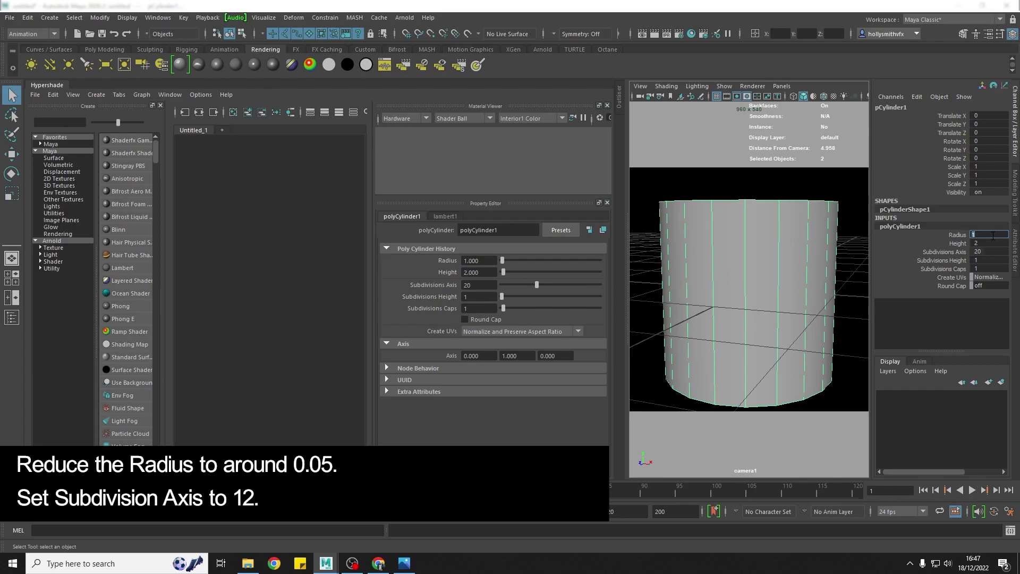
type("0.05")
key("Return")
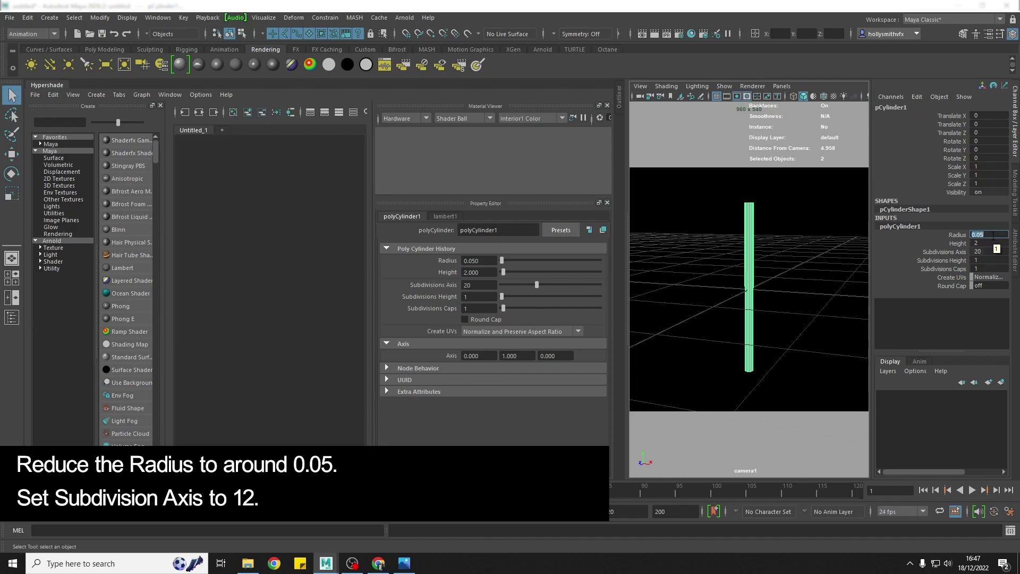
Set the cylinder's Subdivisions Axis to 12 and its Subdivisions Height to 30.
left_click(988, 251)
type("12")
key("Return")
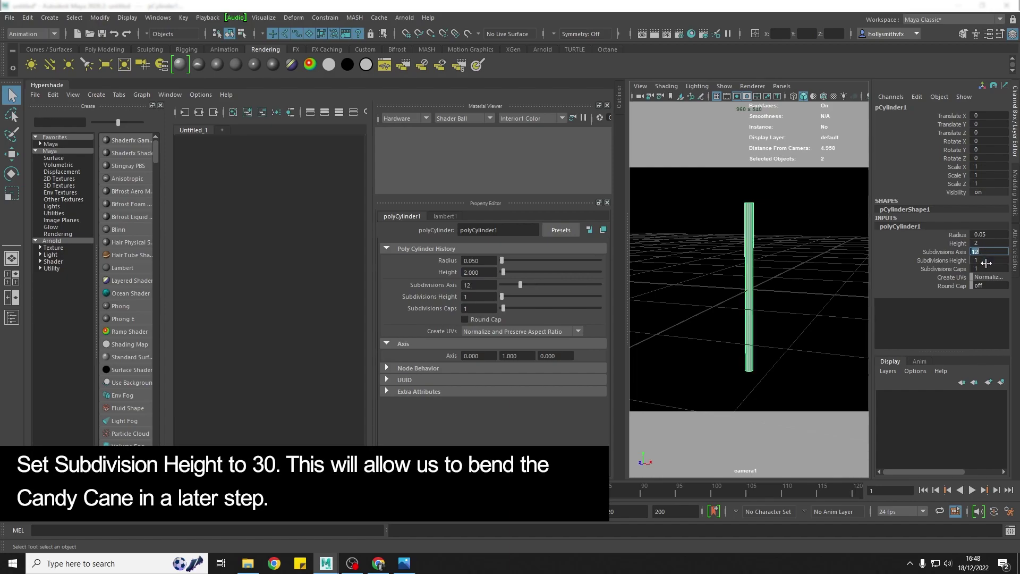
scroll(732, 307, "up", 3)
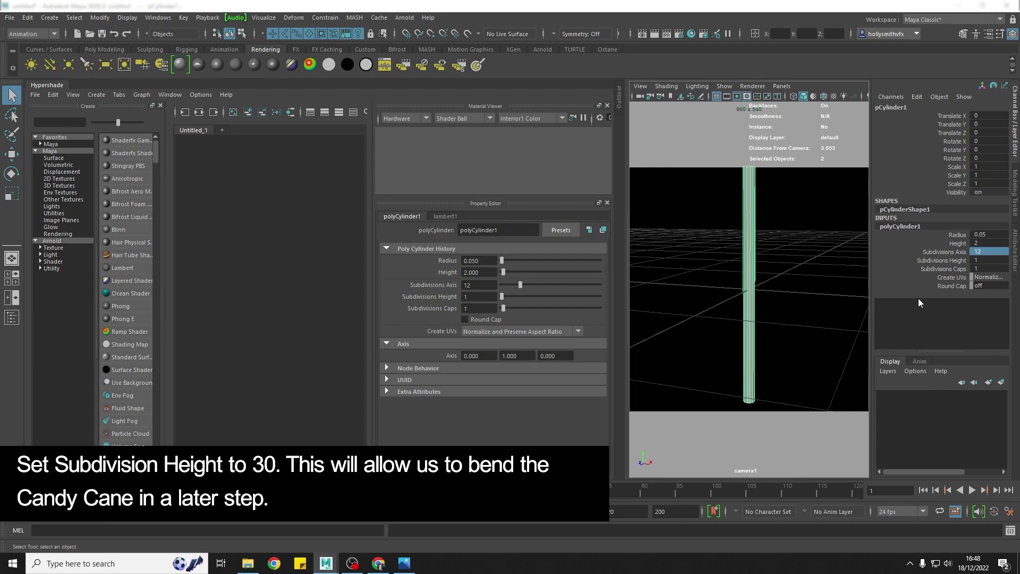
left_click(989, 261)
type("30")
key("Return")
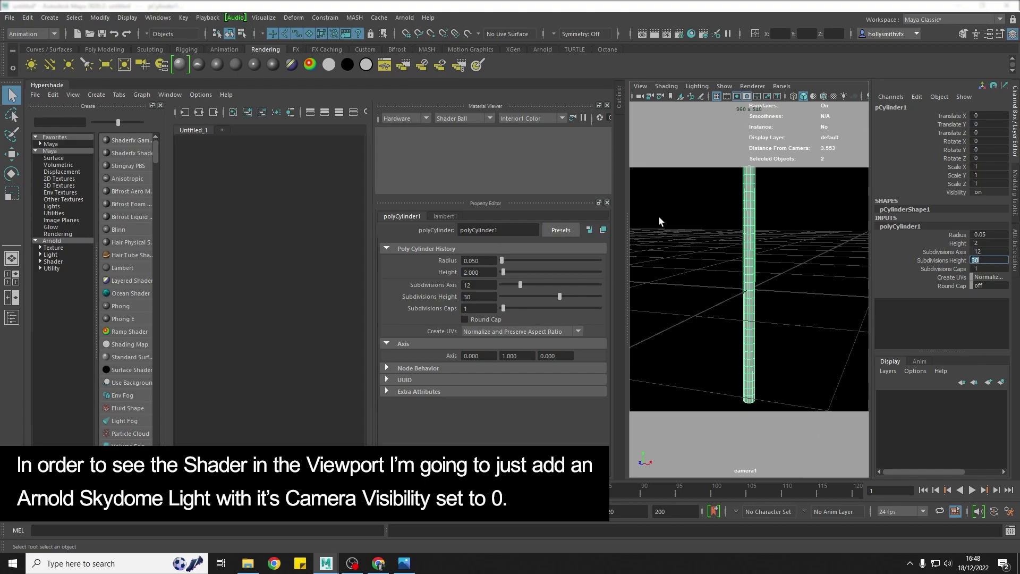
Add an Arnold Skydome Light and set its Camera visibility to 0.
left_click(404, 18)
mouse_move(425, 72)
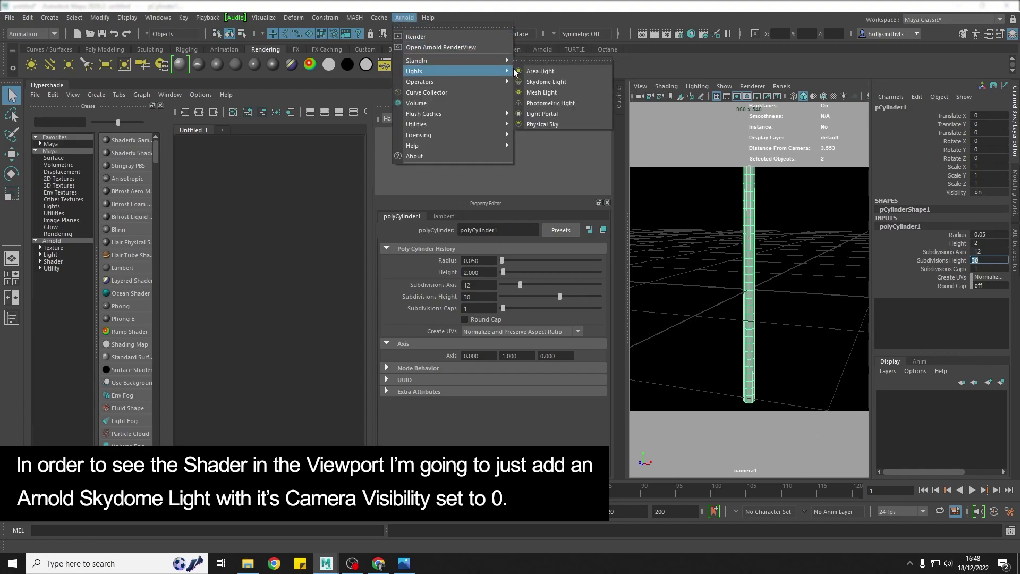
left_click(564, 81)
left_click(1015, 268)
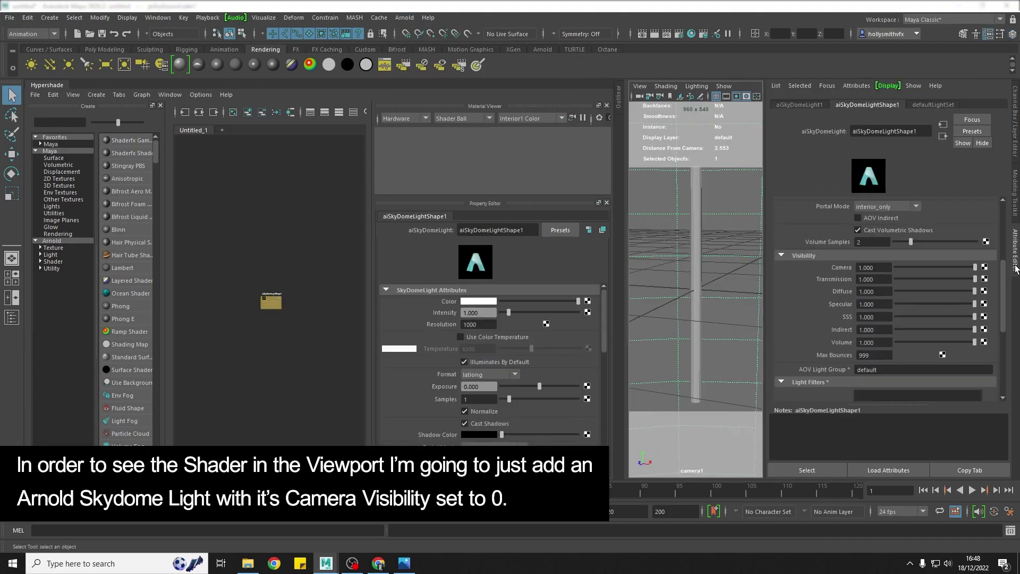
left_click_drag(933, 267, 895, 268)
left_click(1015, 248)
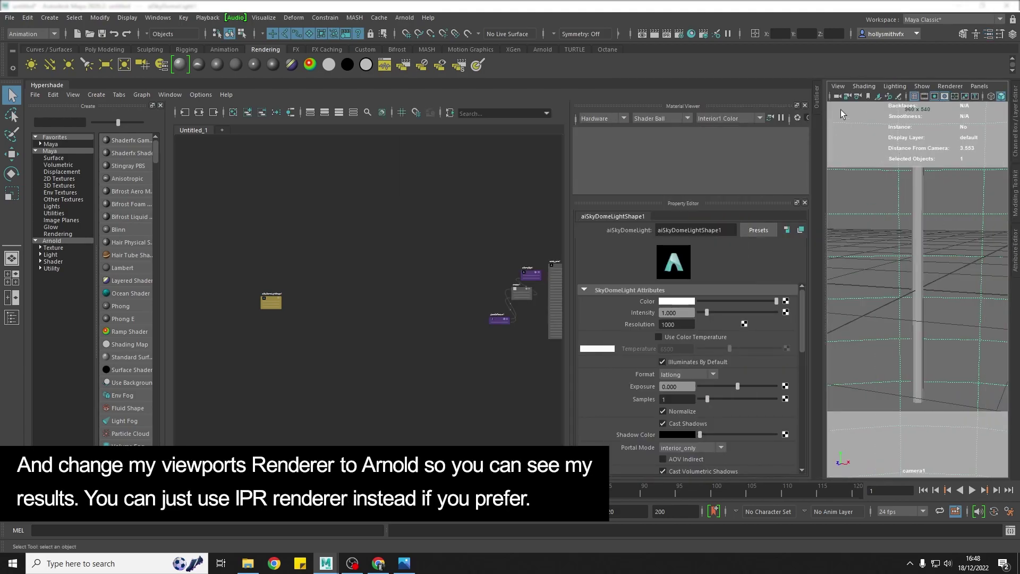
Change the viewport renderer to Arnold and move its floating options window clear of the node graph.
left_click(949, 86)
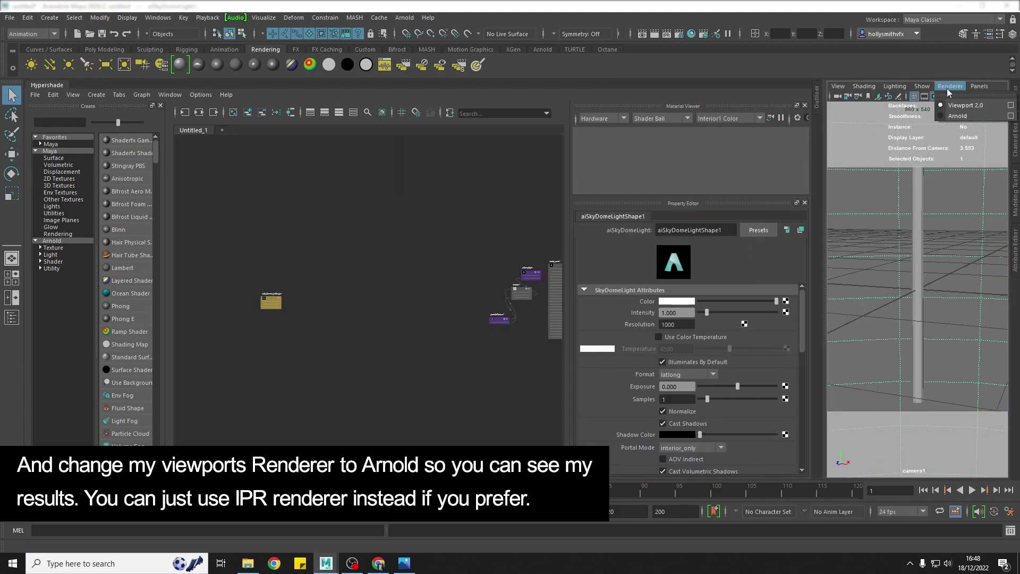
left_click(958, 116)
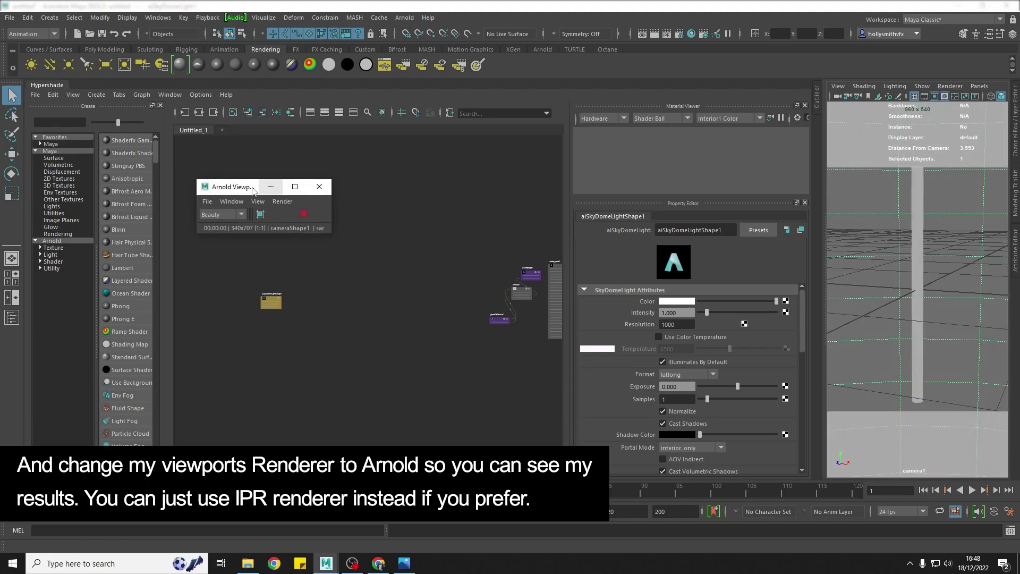
left_click_drag(243, 187, 944, 436)
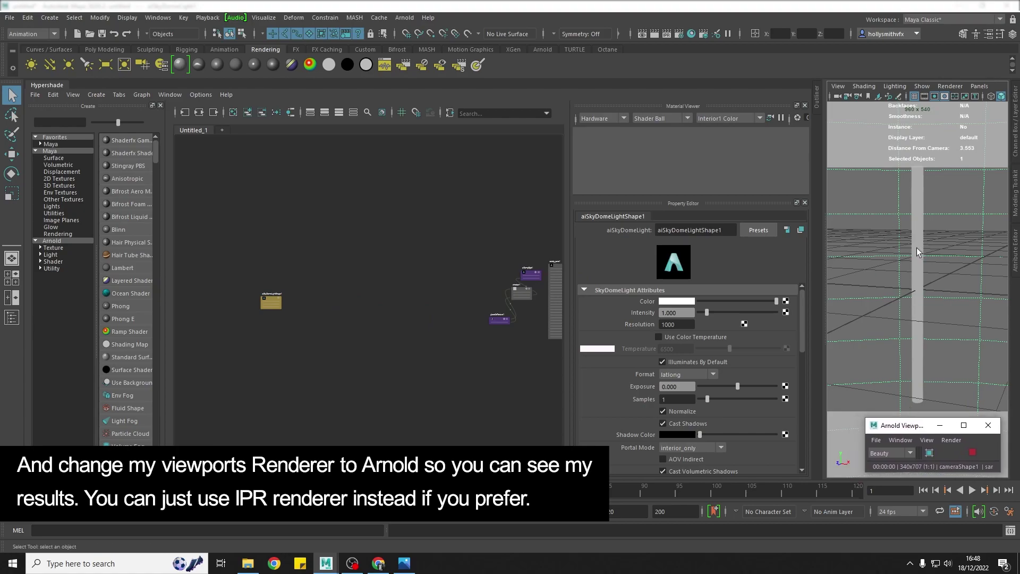
Assign a new Arnold aiStandardSurface material to the cylinder.
left_click(920, 220)
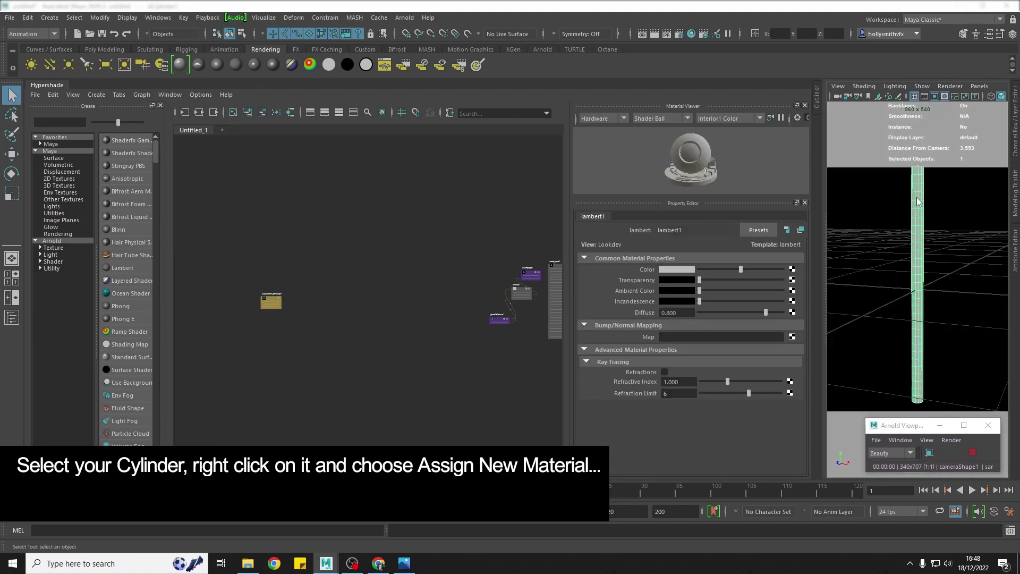
right_click(918, 201)
left_click(923, 469)
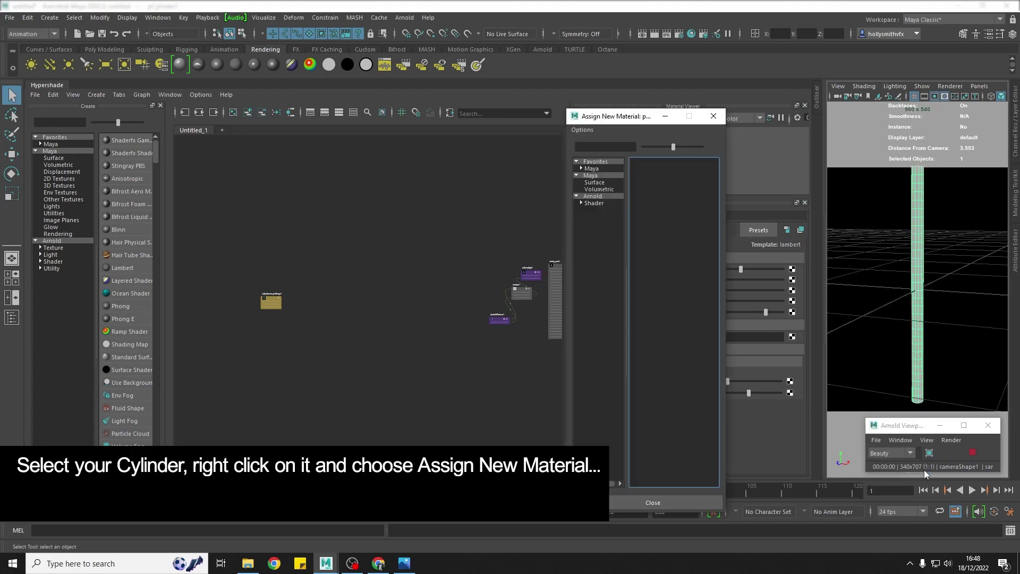
left_click(591, 196)
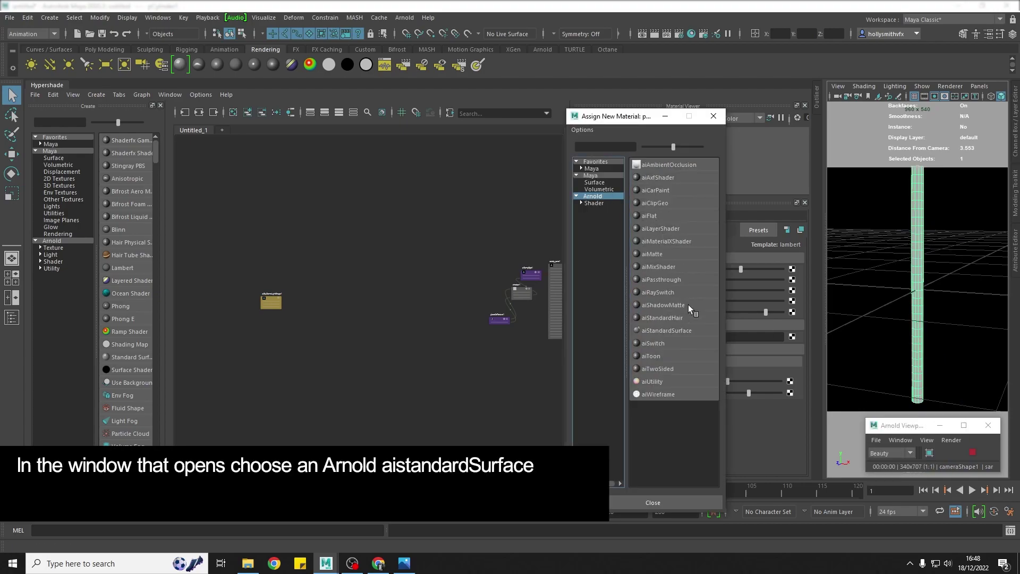
left_click(671, 330)
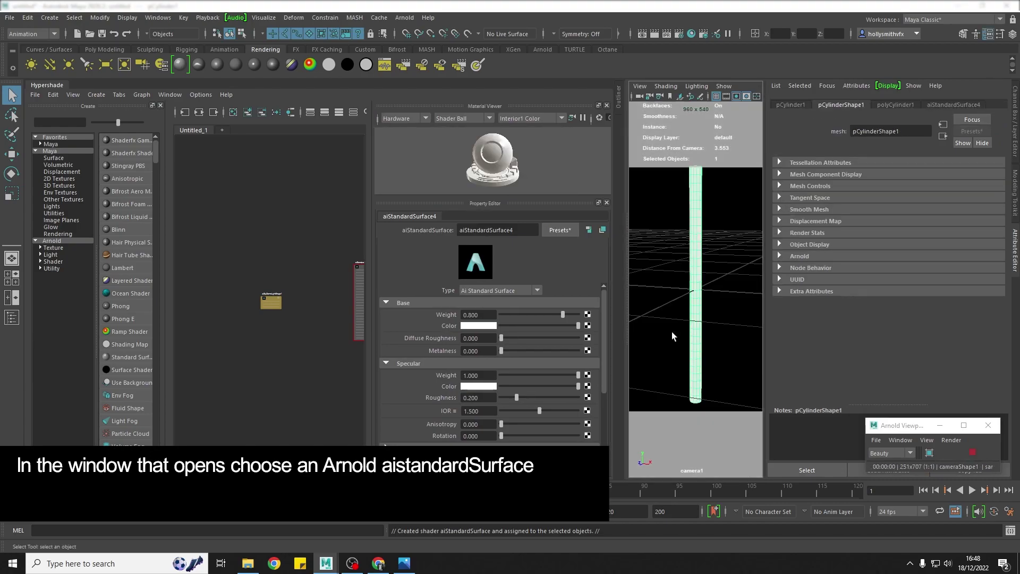
Graph the aiStandardSurface material's connections in the Hypershade and place its node beside the shading group.
left_click(356, 278)
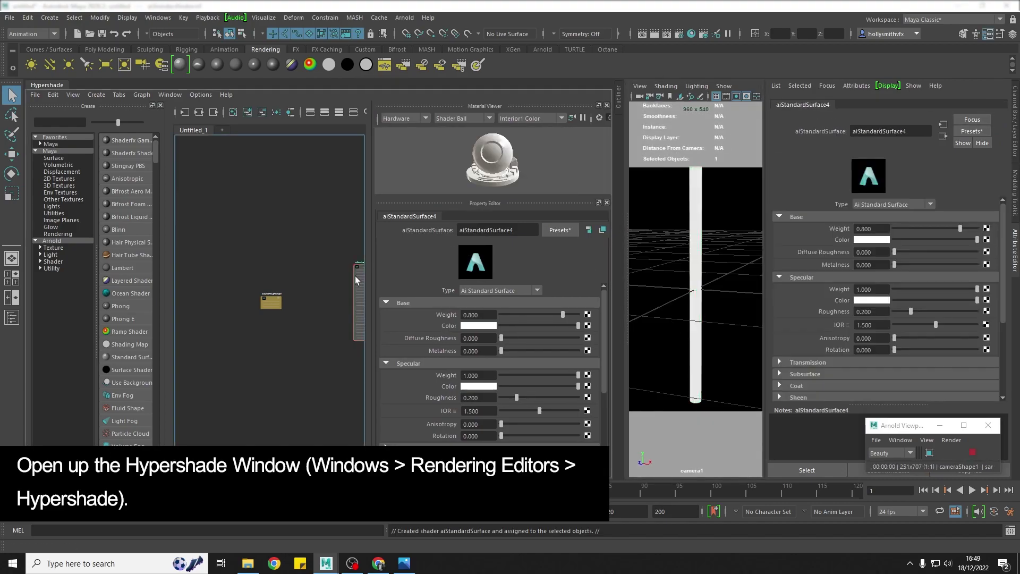
left_click_drag(355, 275, 321, 253)
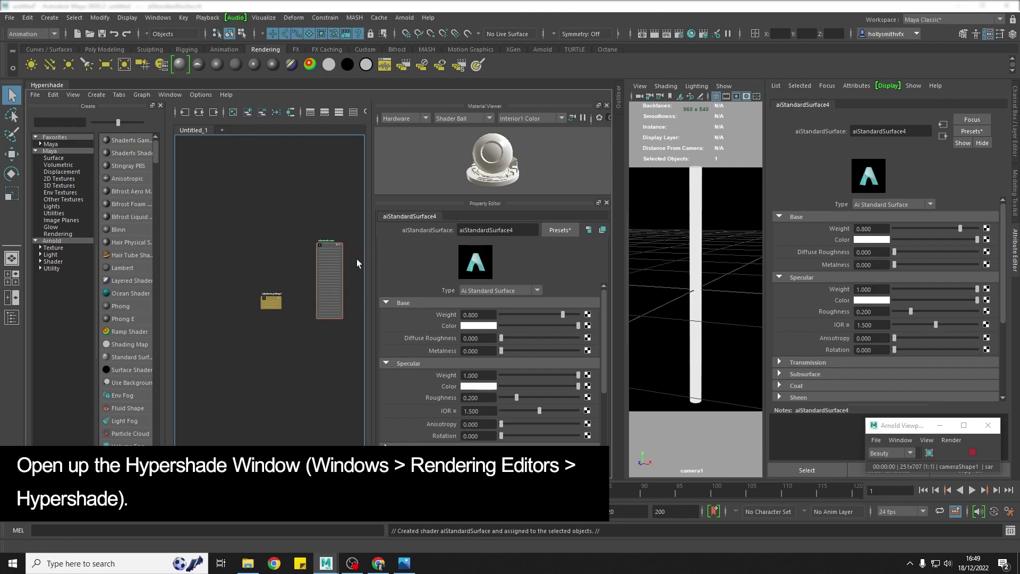
scroll(357, 263, "up", 3)
middle_click_drag(296, 262, 246, 266, "alt")
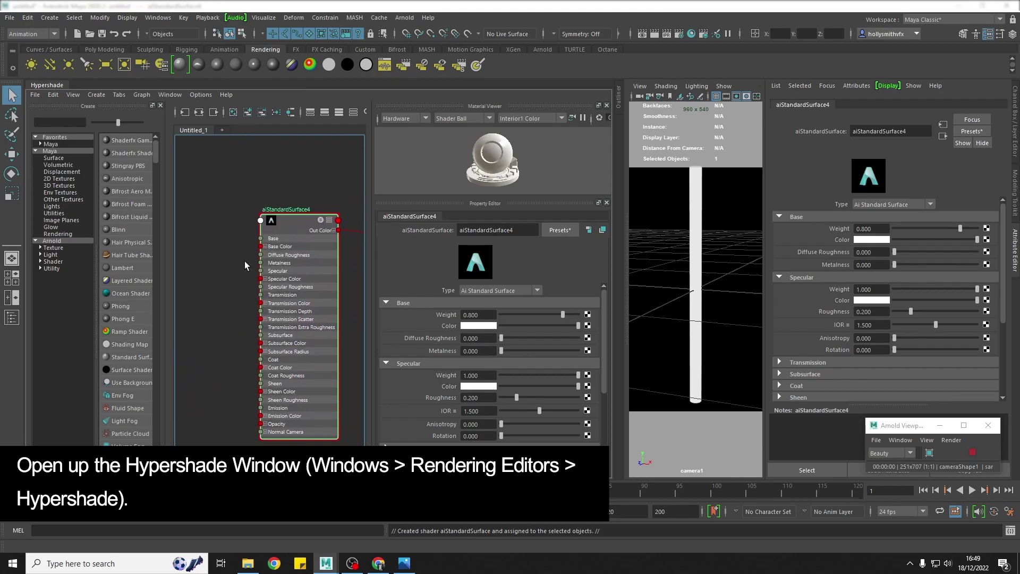
left_click(199, 112)
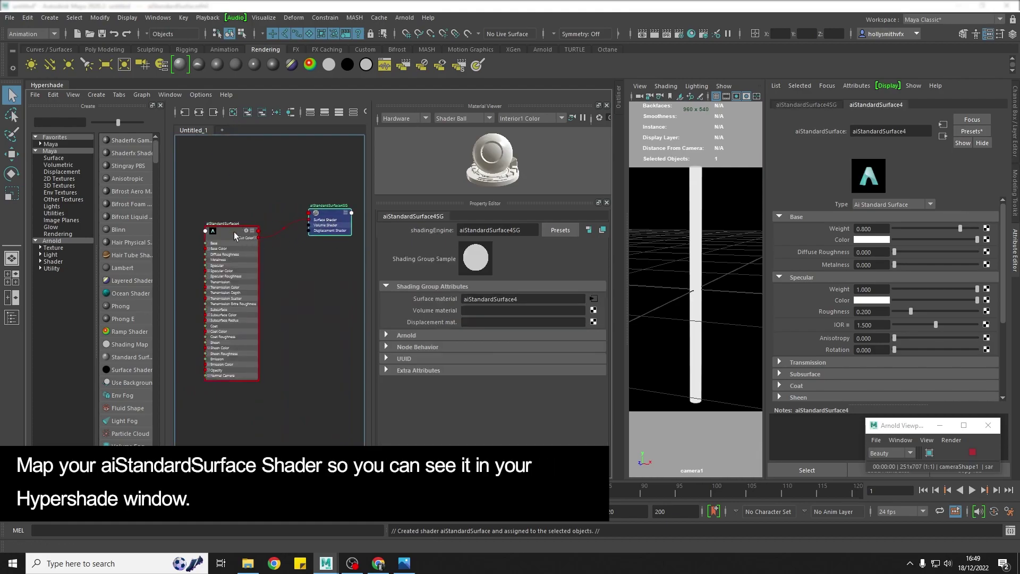
left_click_drag(234, 232, 272, 219)
scroll(273, 219, "up", 2)
middle_click_drag(288, 225, 304, 242, "alt")
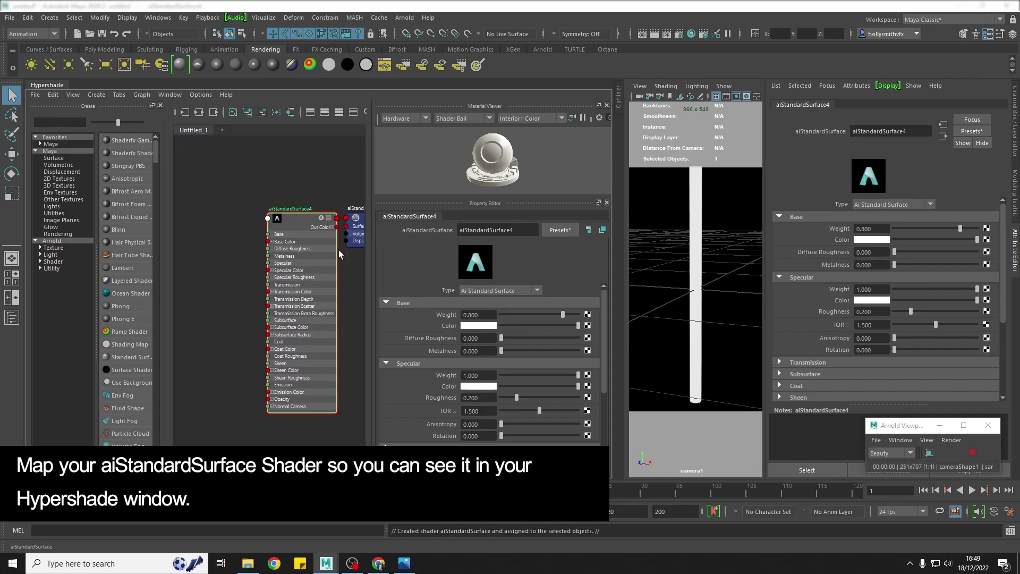
Create a Checker texture node and arrange it with its place2dTexture node near the aiStandardSurface node.
left_click(72, 121)
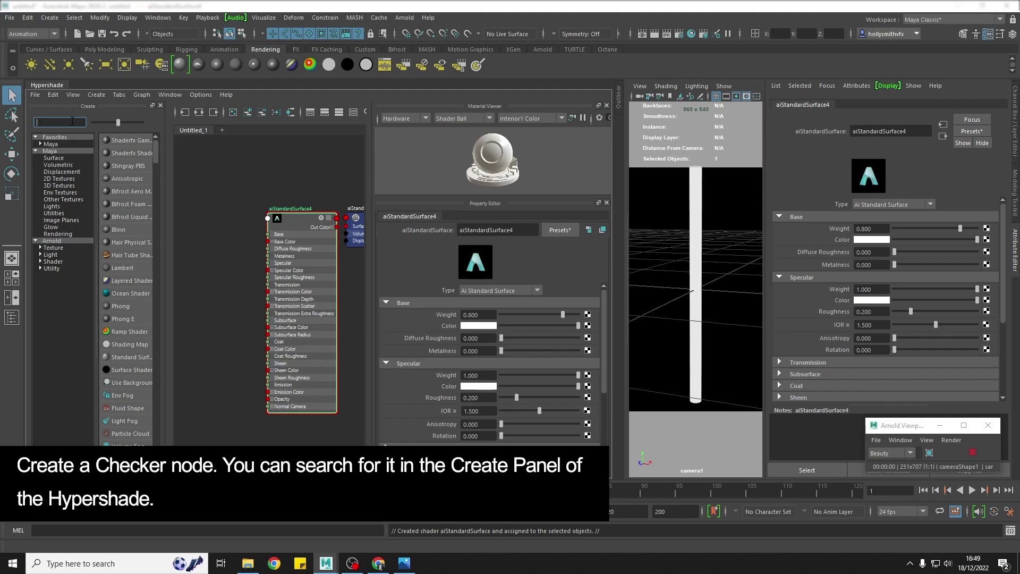
type("che")
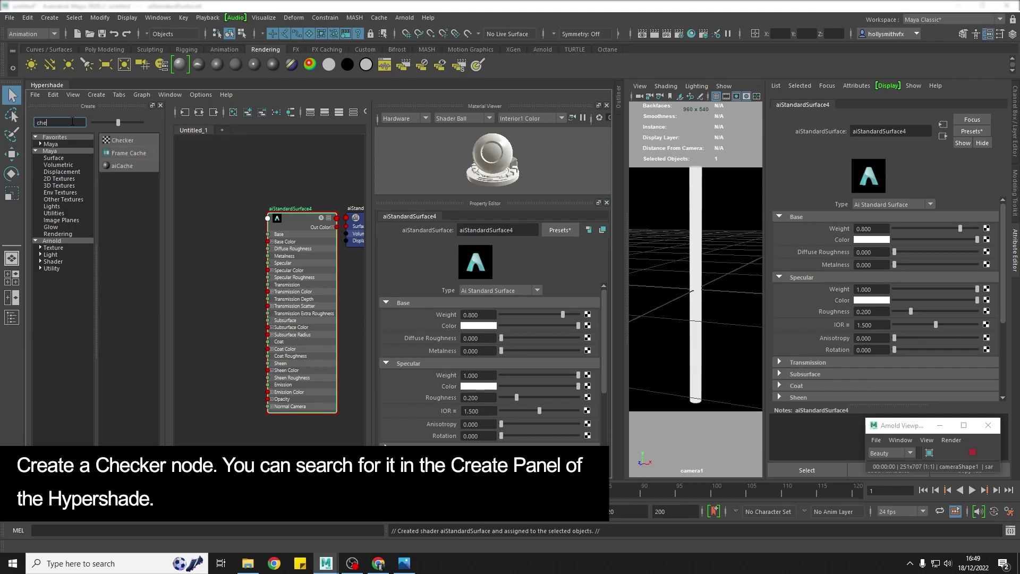
left_click(123, 139)
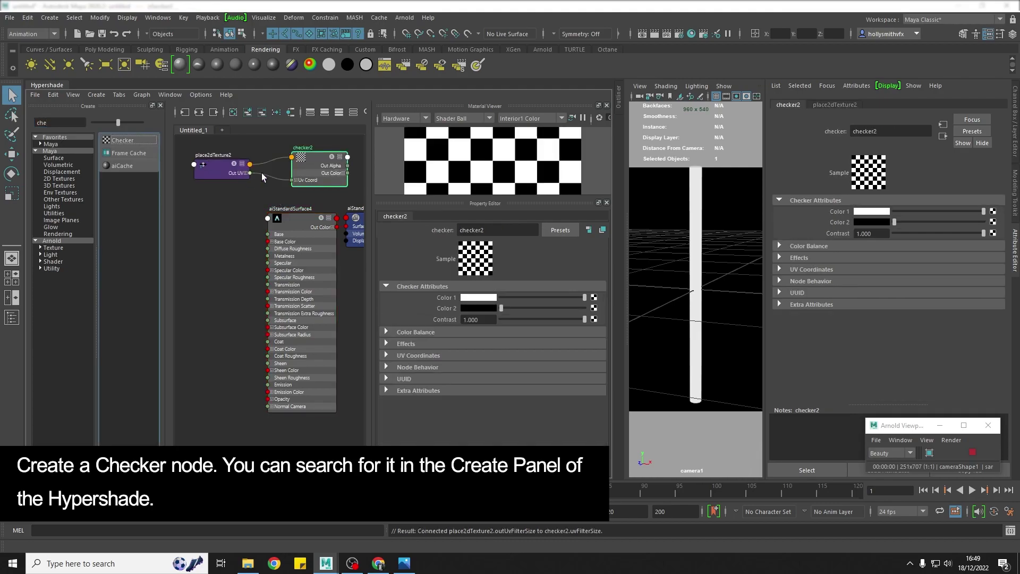
left_click(212, 198)
left_click_drag(211, 199, 195, 213)
left_click_drag(315, 164, 257, 169)
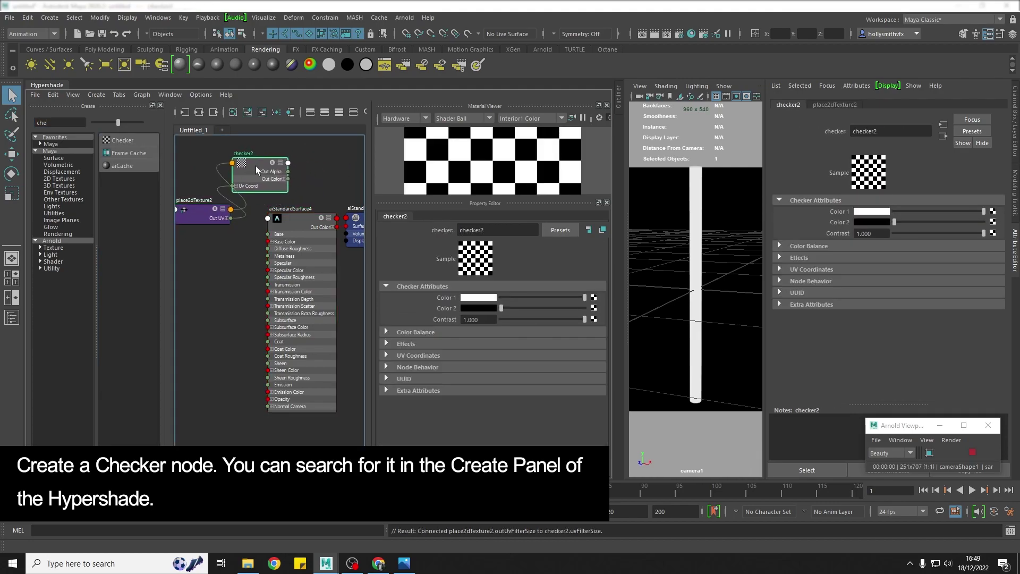
Set the checker's place2dTexture Repeat UV to 0 in U and 30 in V.
left_click(200, 212)
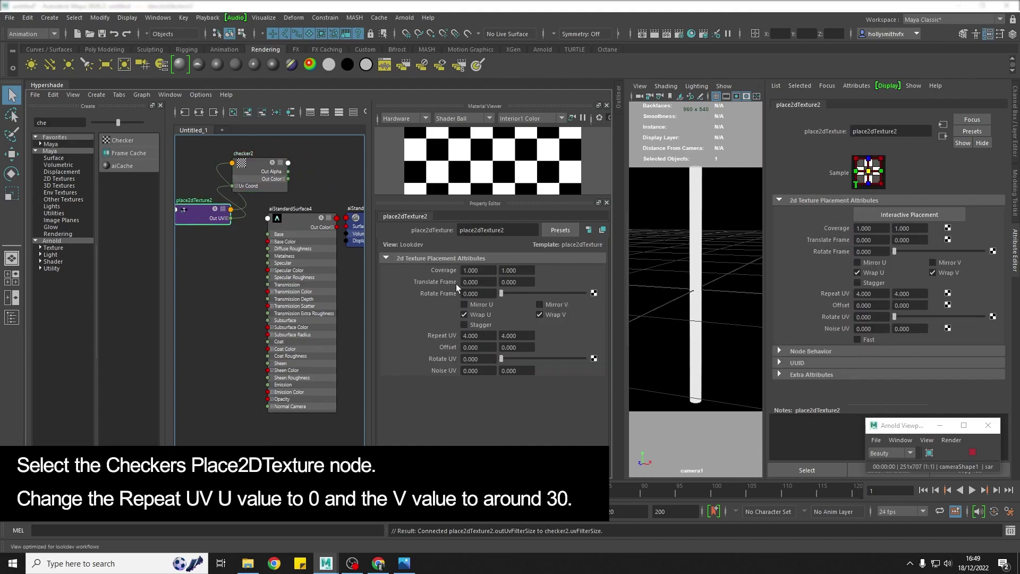
double_click(470, 336)
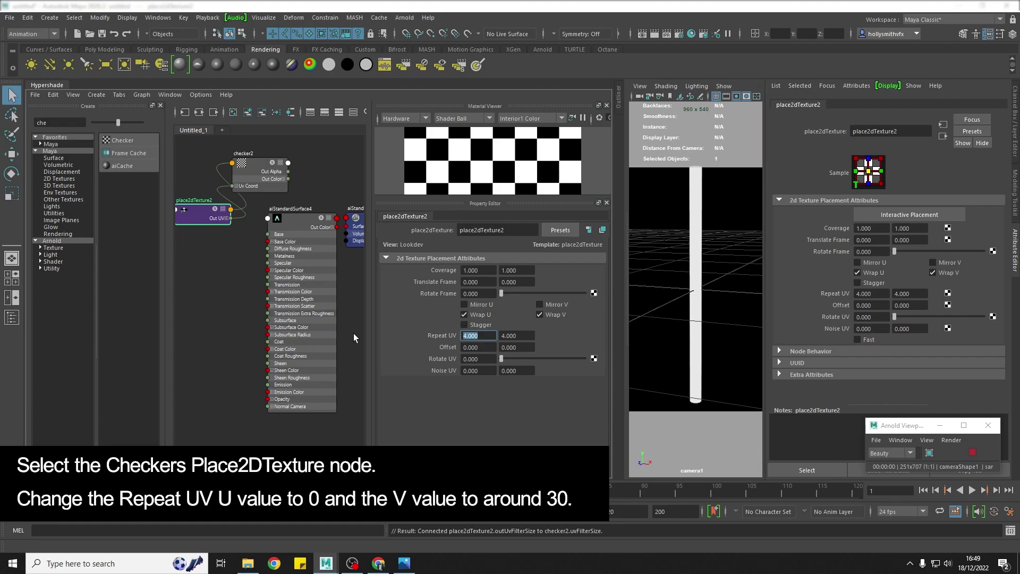
type("0")
key("Return")
left_click(511, 335)
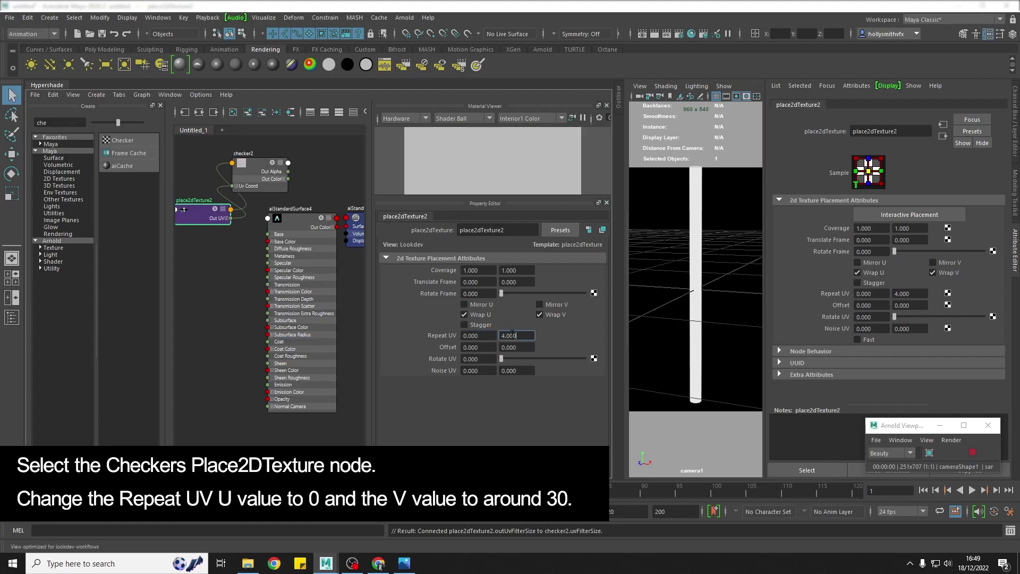
double_click(511, 335)
type("30")
key("Return")
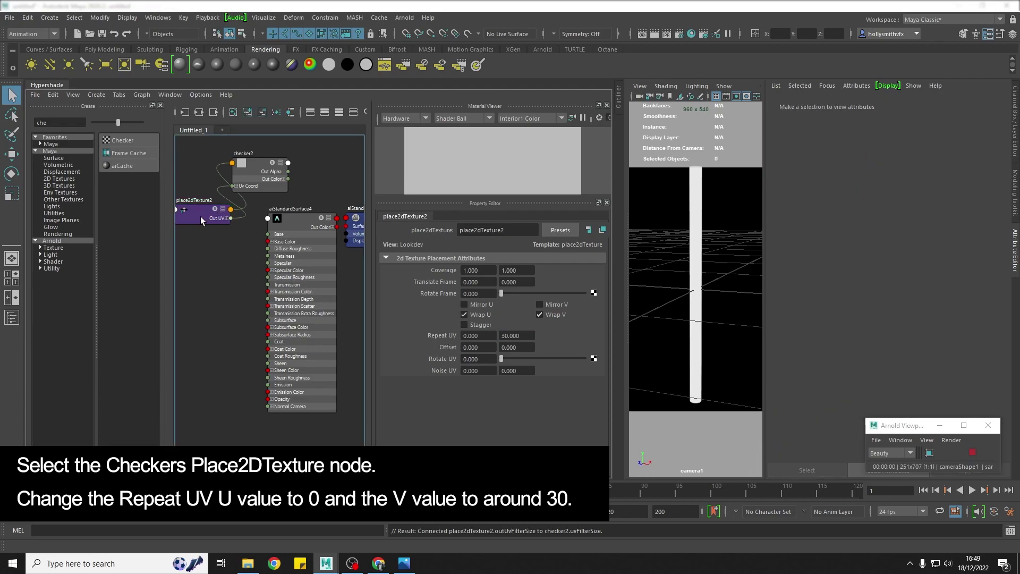
Rearrange the place2dTexture, checker and aiStandardSurface nodes to free up space in the graph, and clear the selection.
left_click_drag(200, 216, 176, 211)
left_click_drag(257, 166, 205, 247)
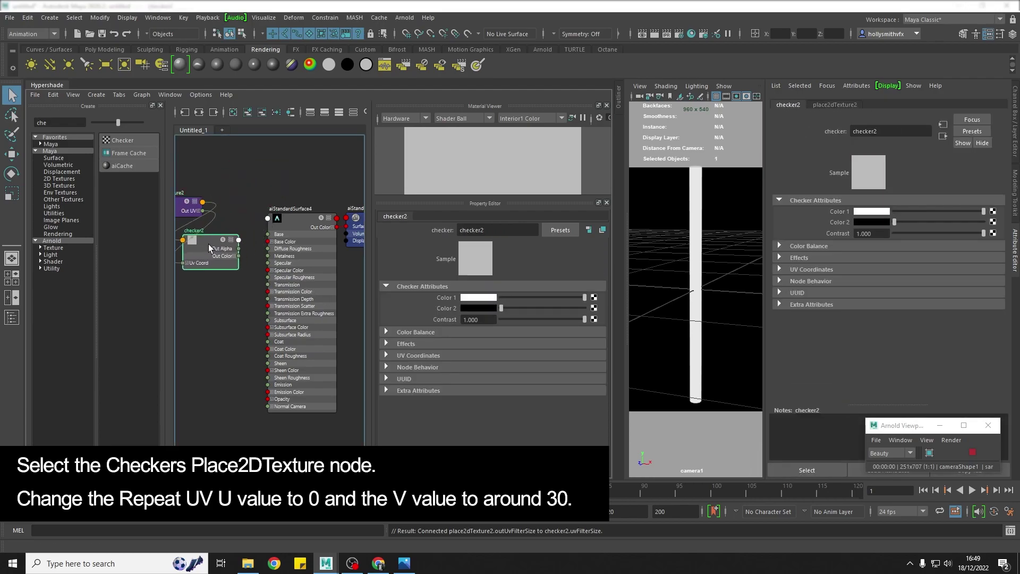
left_click_drag(302, 220, 307, 234)
left_click(254, 182)
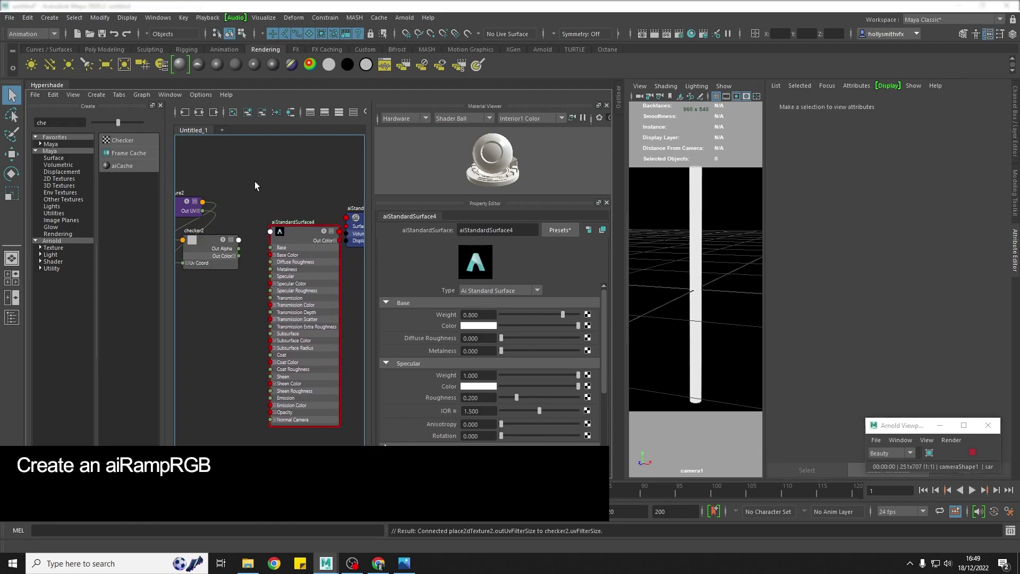
Create an aiRampRgb node in the Hypershade graph and place it above the aiStandardSurface node.
double_click(50, 122)
type("a")
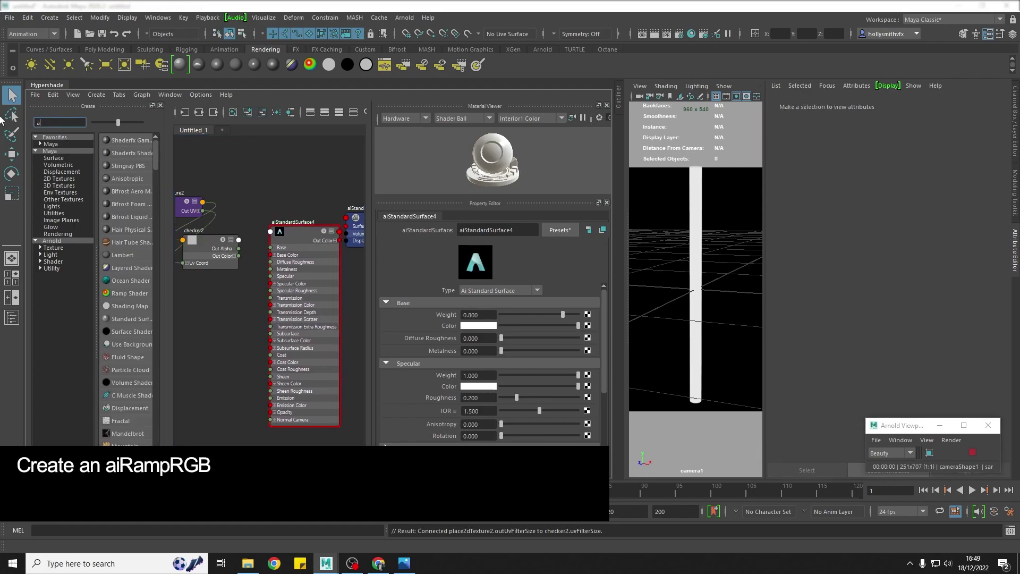
type("iramp")
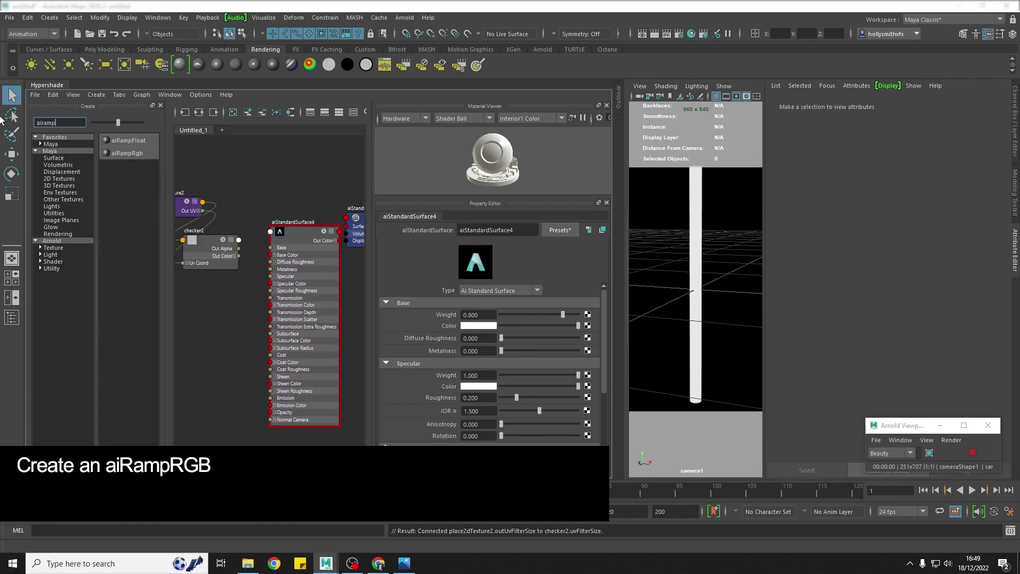
left_click(132, 154)
left_click_drag(214, 375, 260, 197)
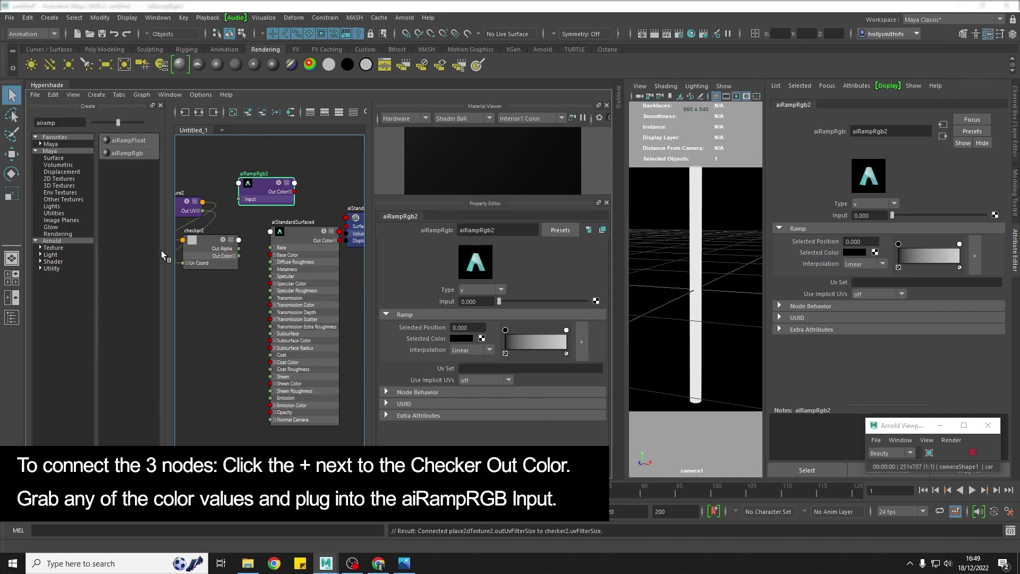
Collapse the node creation list to enlarge the graph, and reposition the place2dTexture and checker nodes beside the ramp.
left_click(160, 105)
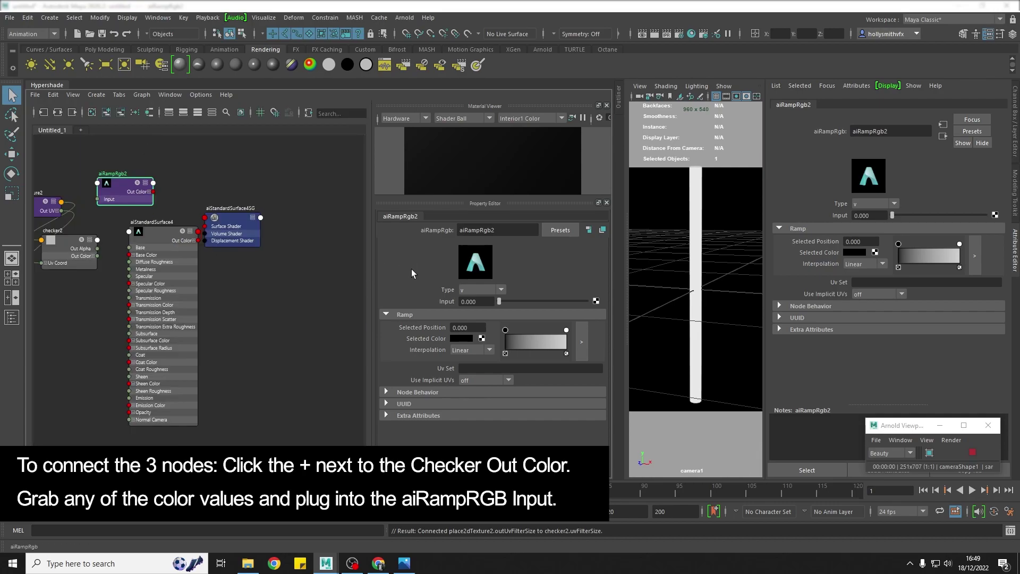
scroll(216, 287, "up", 3)
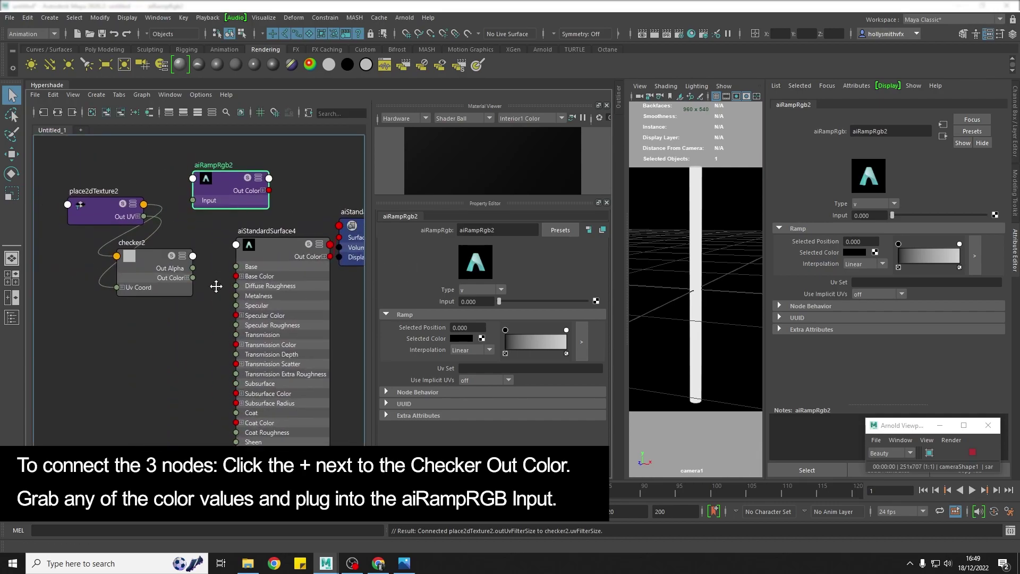
left_click(81, 207)
left_click_drag(81, 206, 46, 279)
left_click_drag(136, 271, 131, 238)
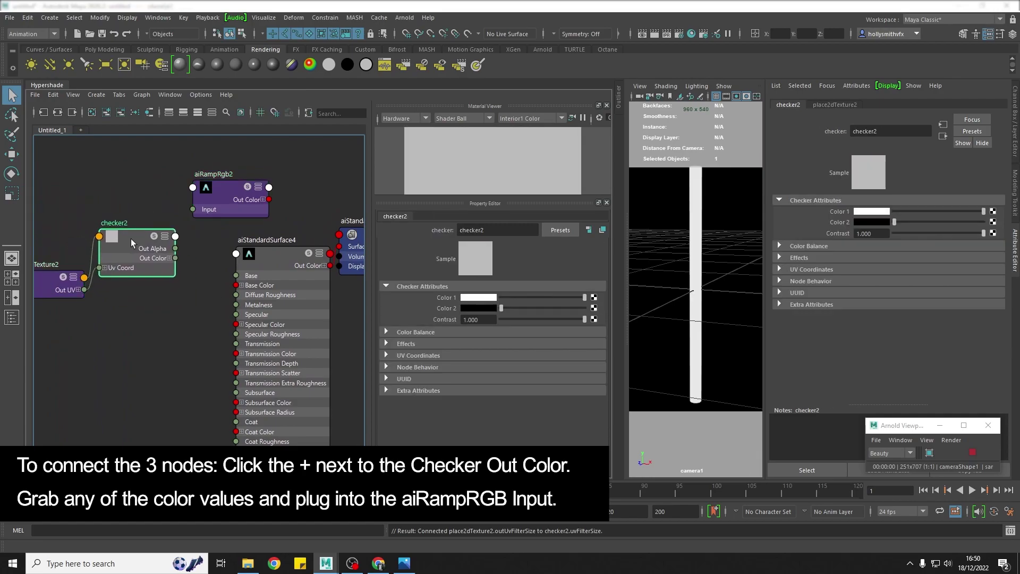
Connect the checker's Out Color R through the aiRampRgb to the aiStandardSurface Base Color, and set the ramp's Type to custom.
left_click(170, 259)
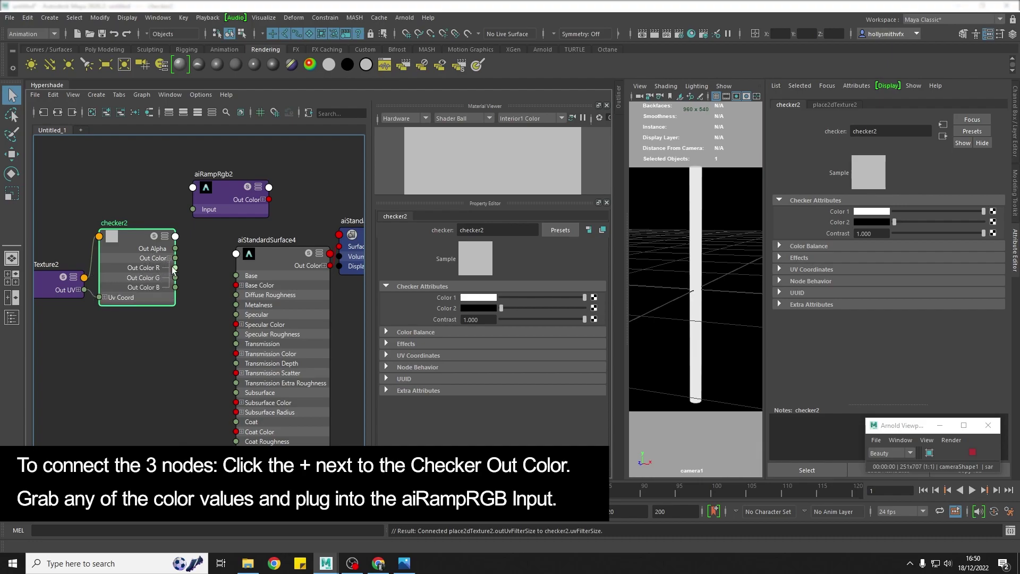
left_click_drag(175, 267, 234, 287)
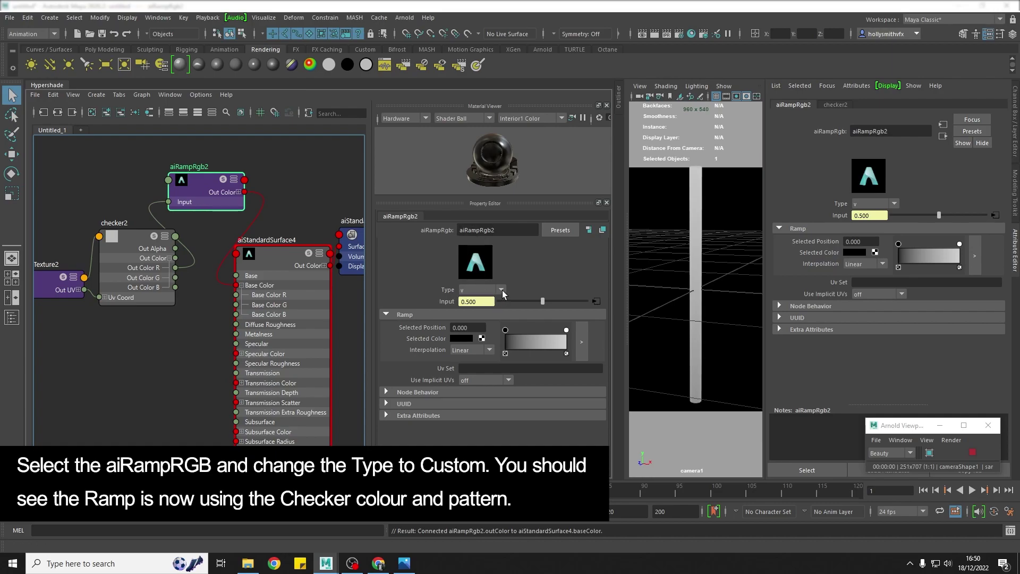
left_click(501, 290)
left_click(492, 302)
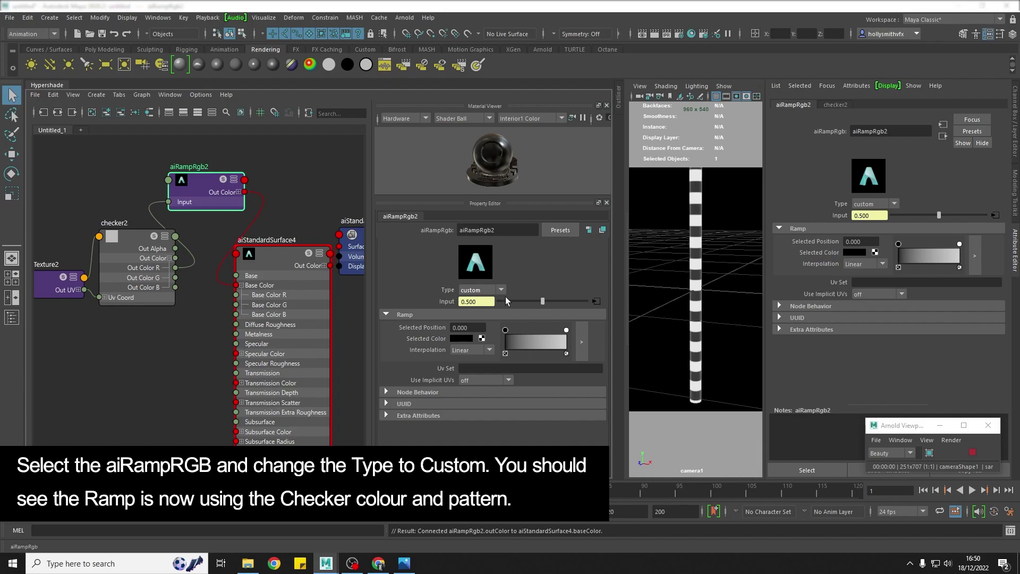
Set the aiRampRgb's selected color at position 0 to red and its Interpolation to None.
left_click(463, 338)
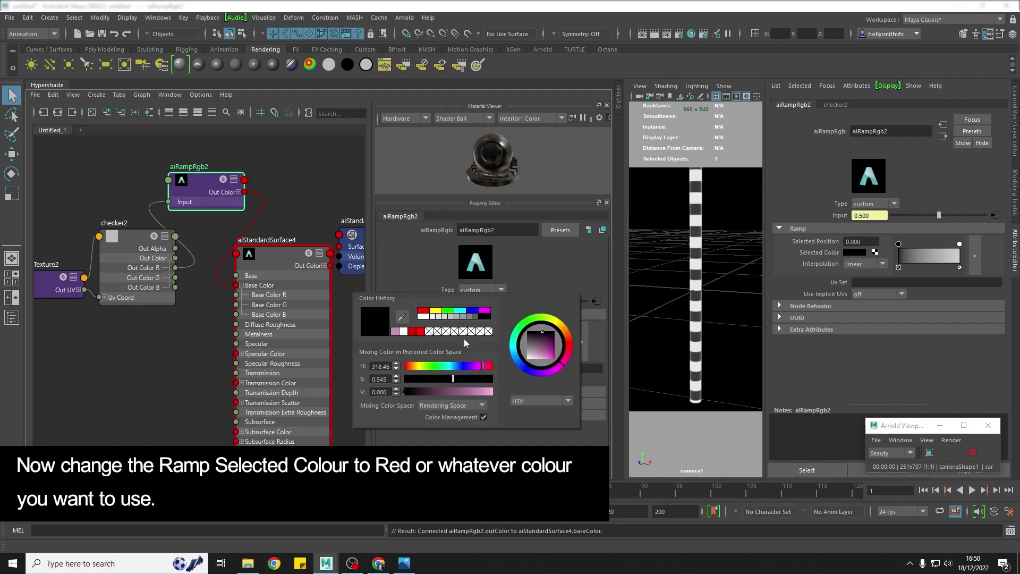
left_click(413, 332)
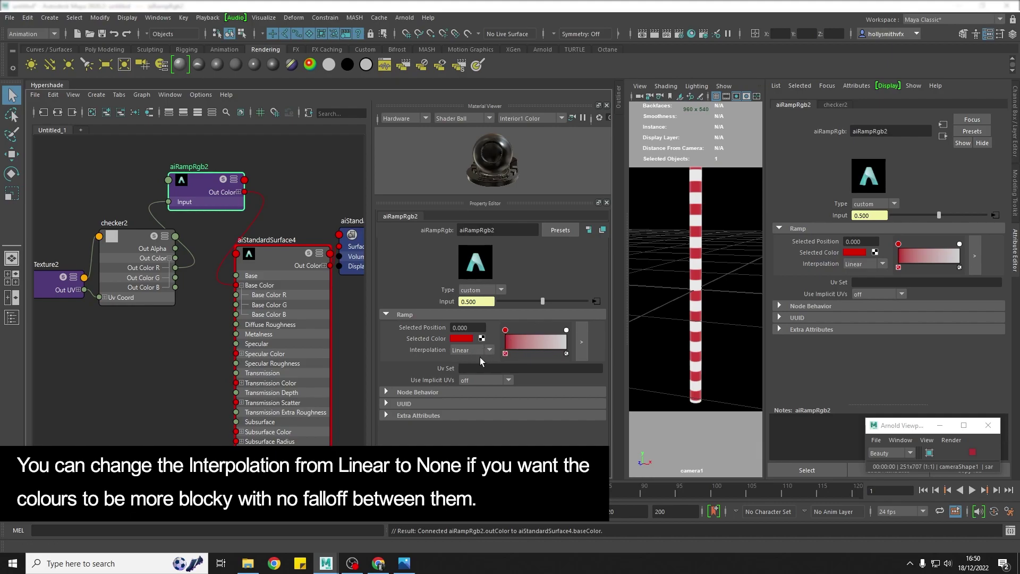
left_click(483, 349)
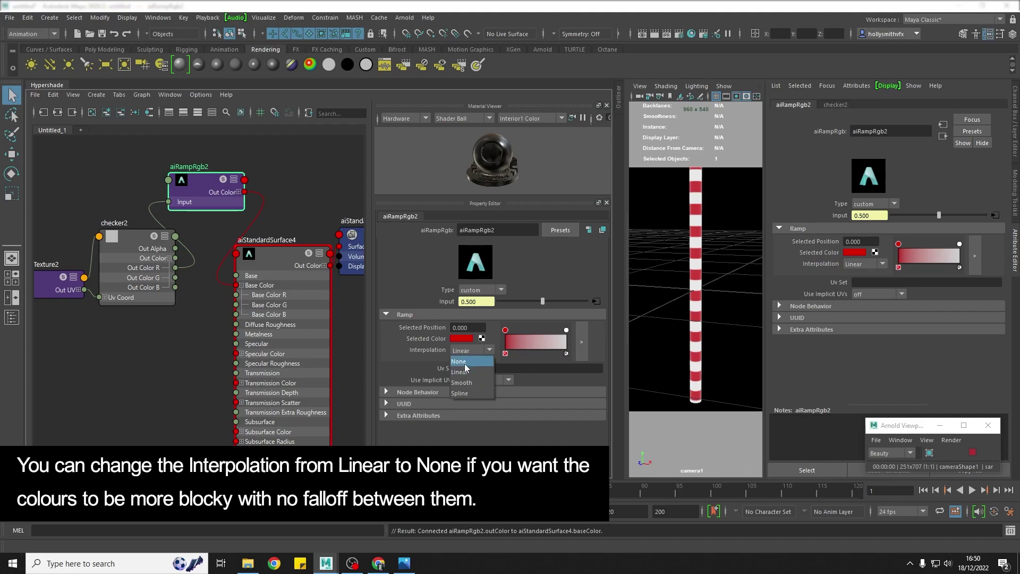
left_click(469, 361)
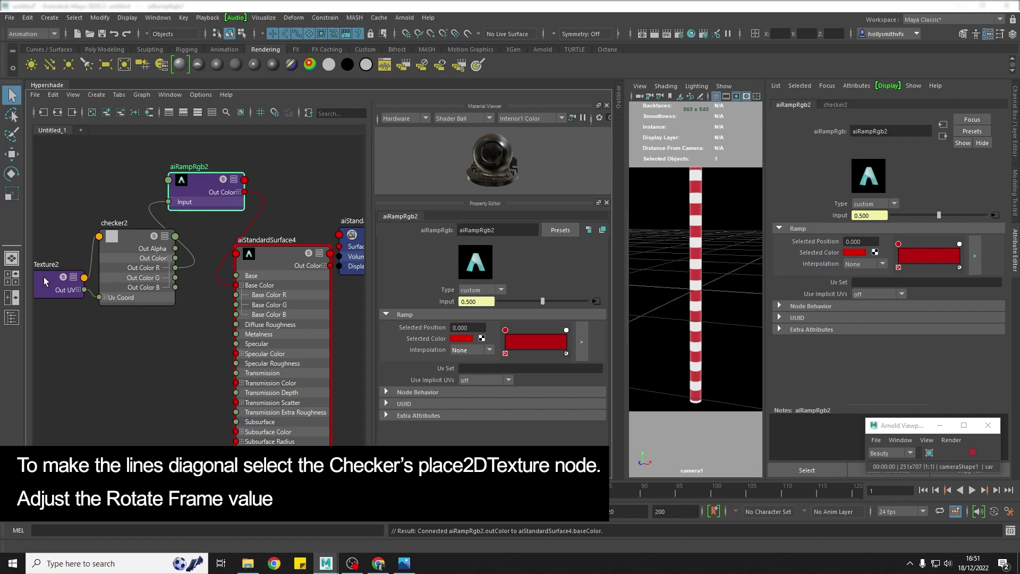
Move the place2dTexture node beneath the checker node and set its Rotate Frame to about 11.6.
left_click_drag(44, 276, 80, 327)
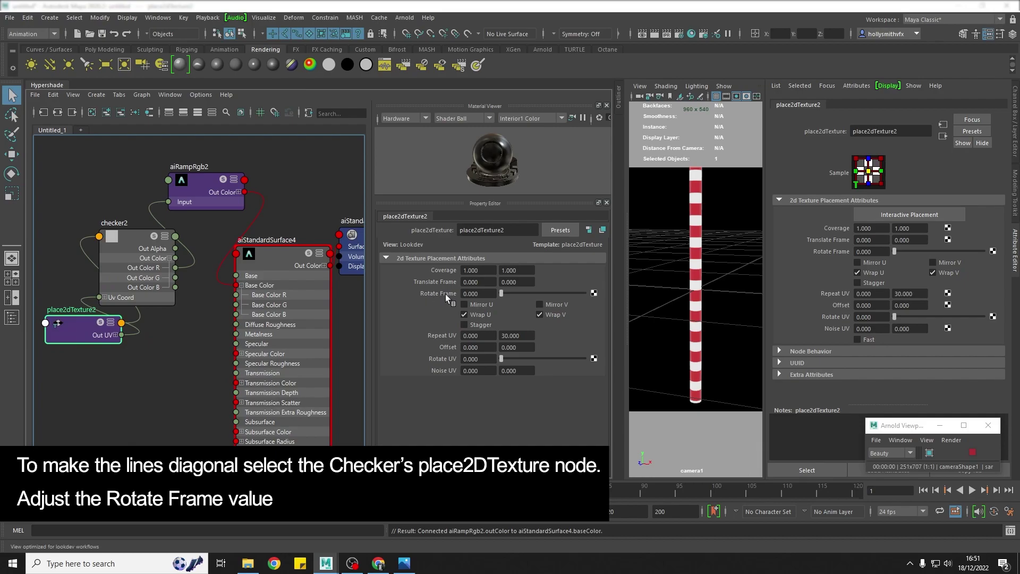
left_click_drag(500, 294, 504, 294)
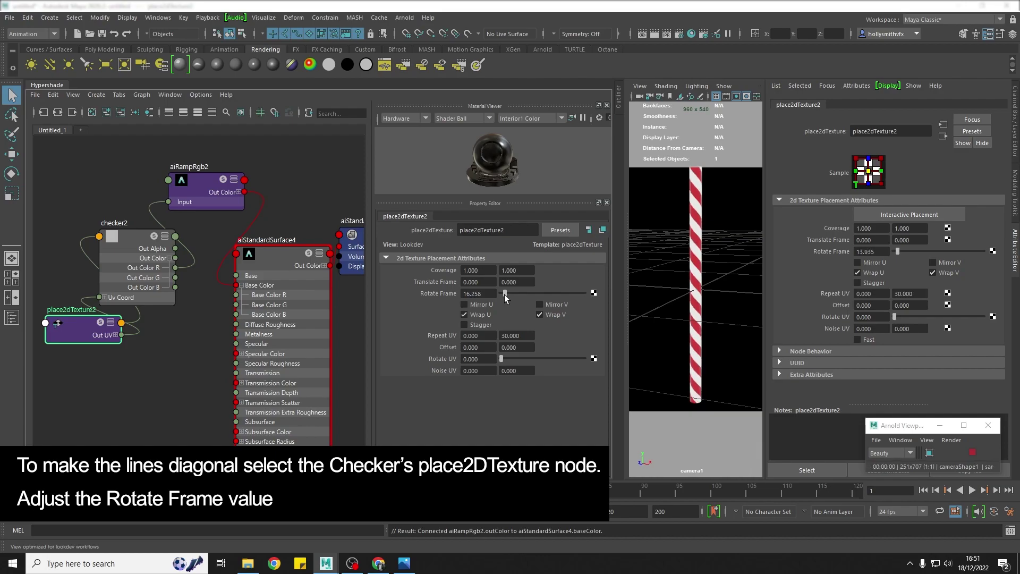
left_click_drag(503, 295, 503, 294)
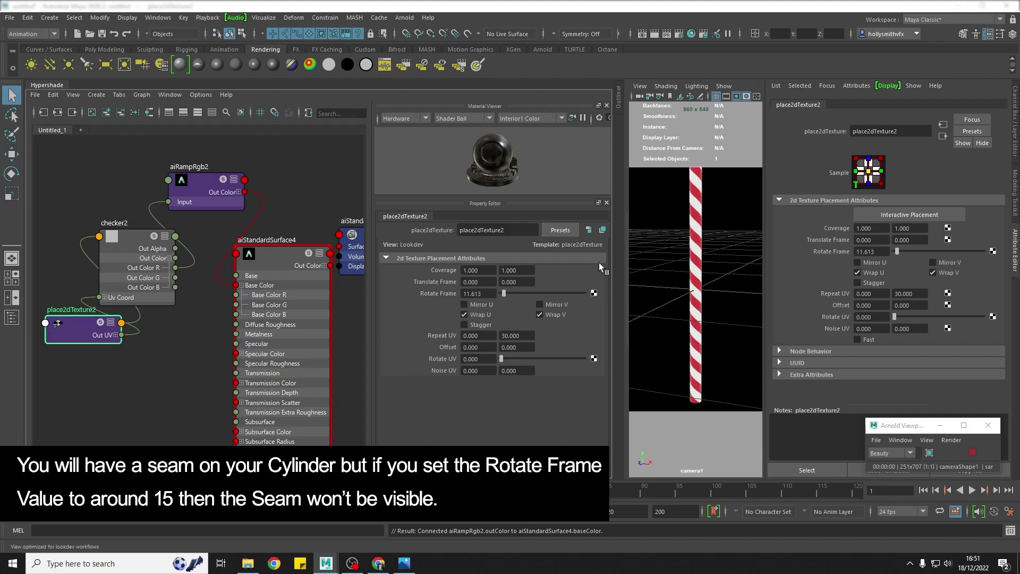
Widen the viewport to inspect the cylinder's seam and adjust the place2dTexture's Rotate Frame to about 15.5.
left_click_drag(368, 264, 239, 264)
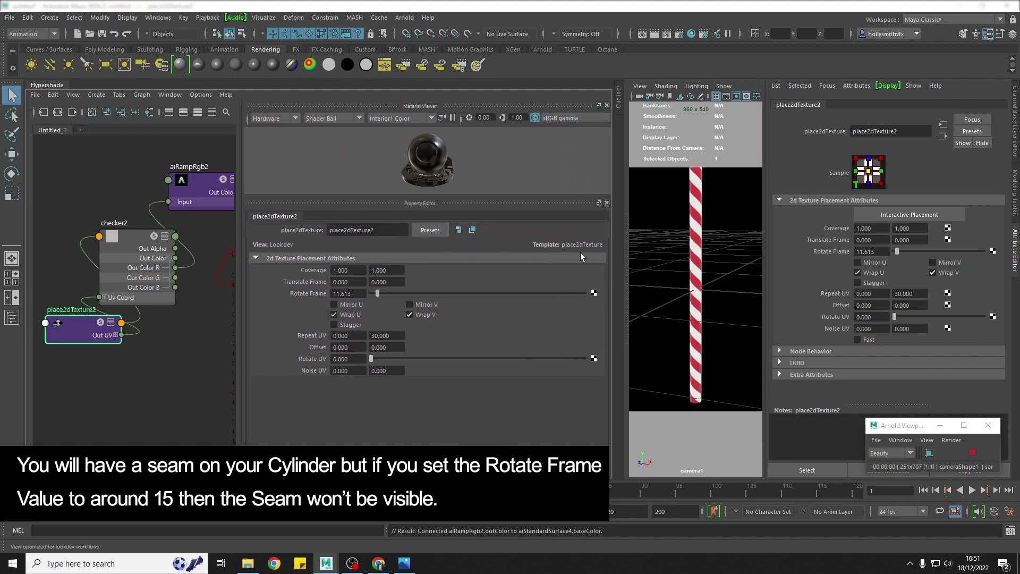
left_click_drag(620, 245, 477, 253)
left_click_drag(559, 278, 613, 297, "alt")
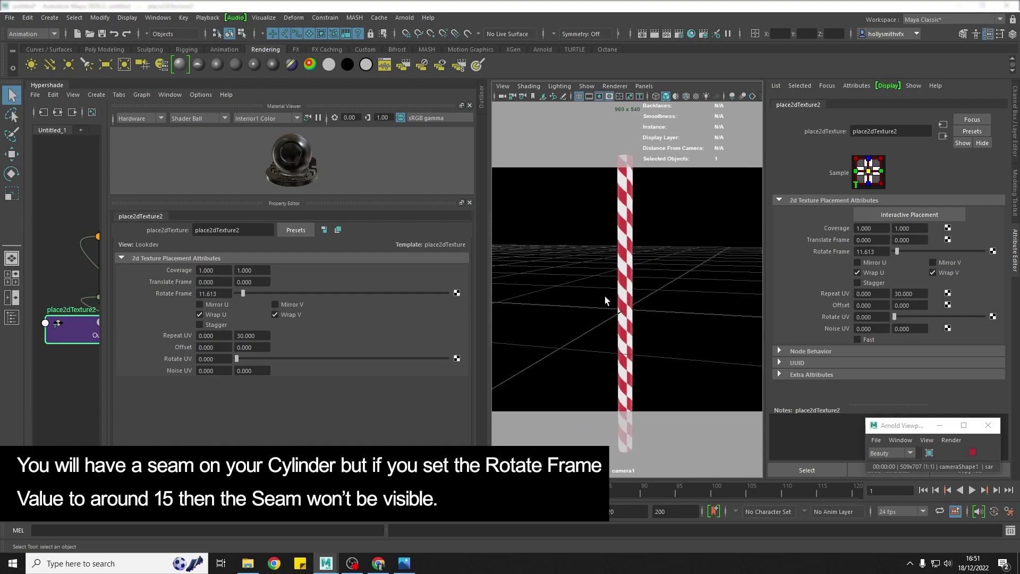
scroll(664, 312, "up", 4)
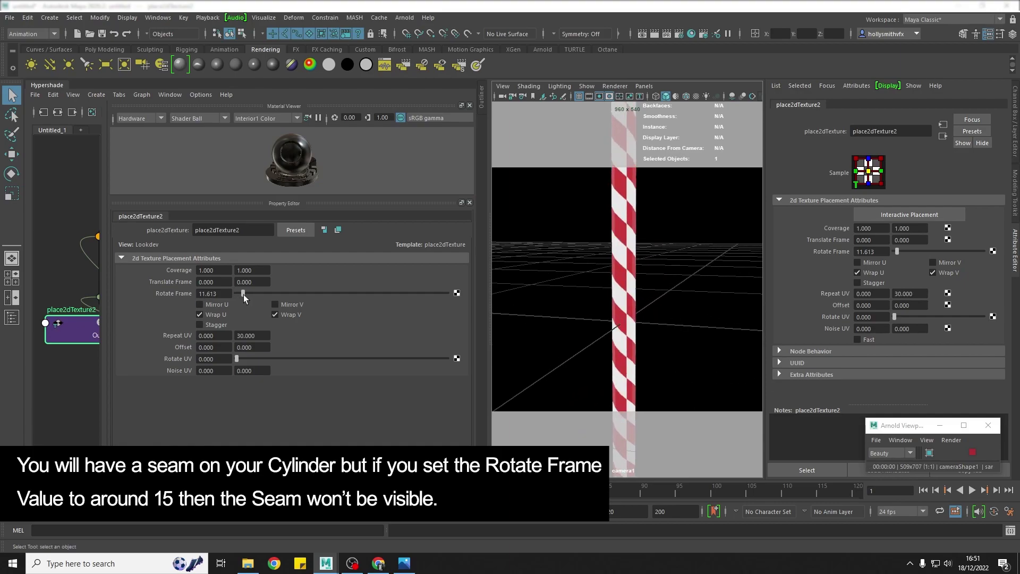
left_click_drag(244, 294, 244, 294)
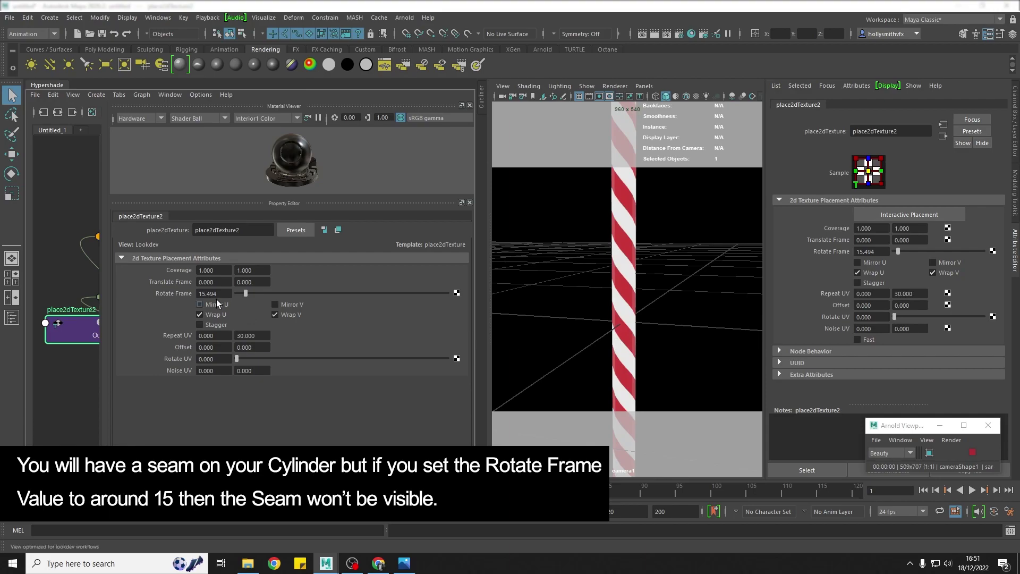
double_click(209, 294)
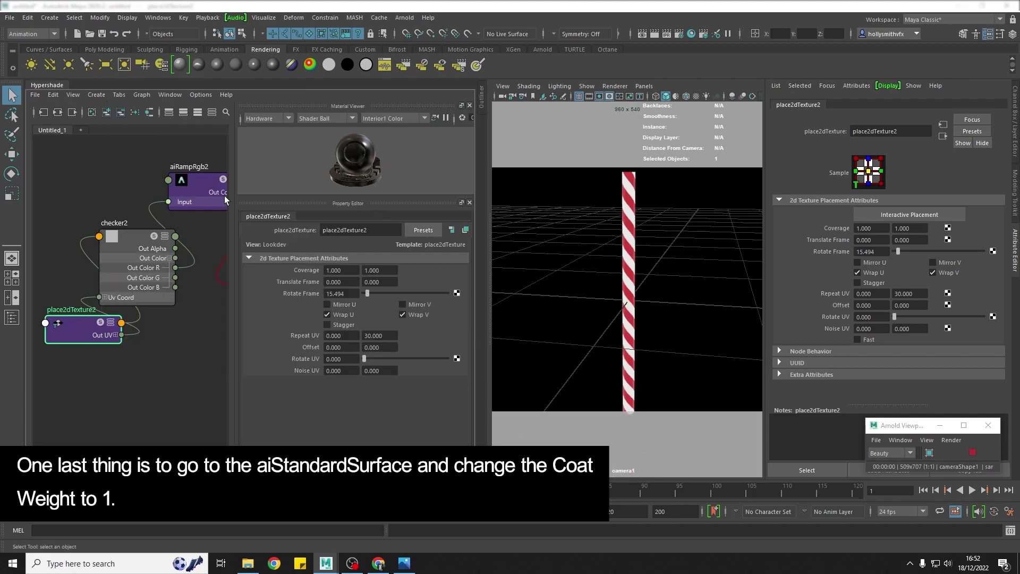
Set the aiStandardSurface material's Coat Weight to 1 and close the Hypershade.
scroll(182, 364, "down", 2)
middle_click_drag(170, 342, 171, 238, "alt")
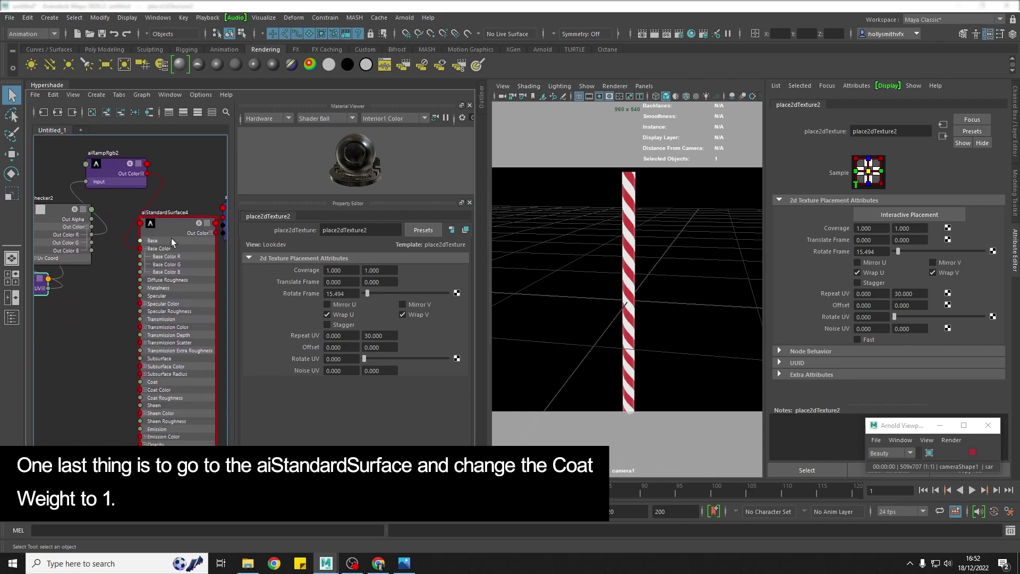
left_click(170, 230)
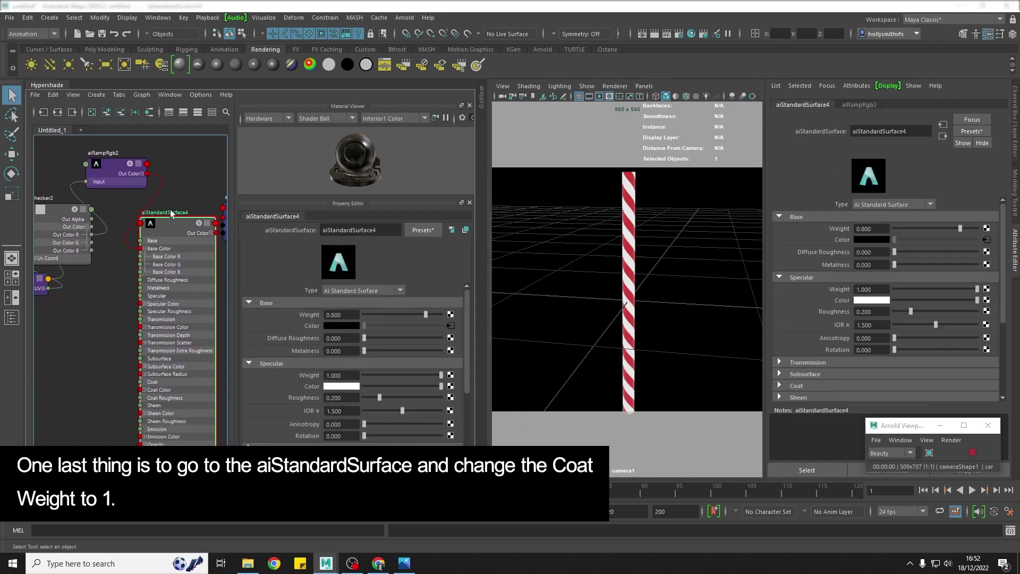
scroll(264, 418, "down", 4)
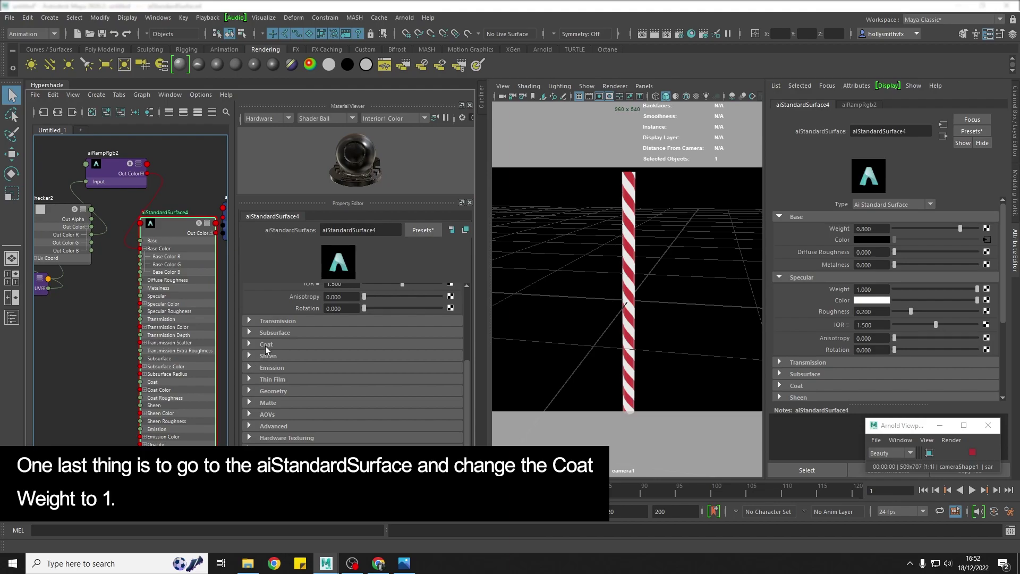
left_click(250, 344)
left_click_drag(365, 356, 476, 358)
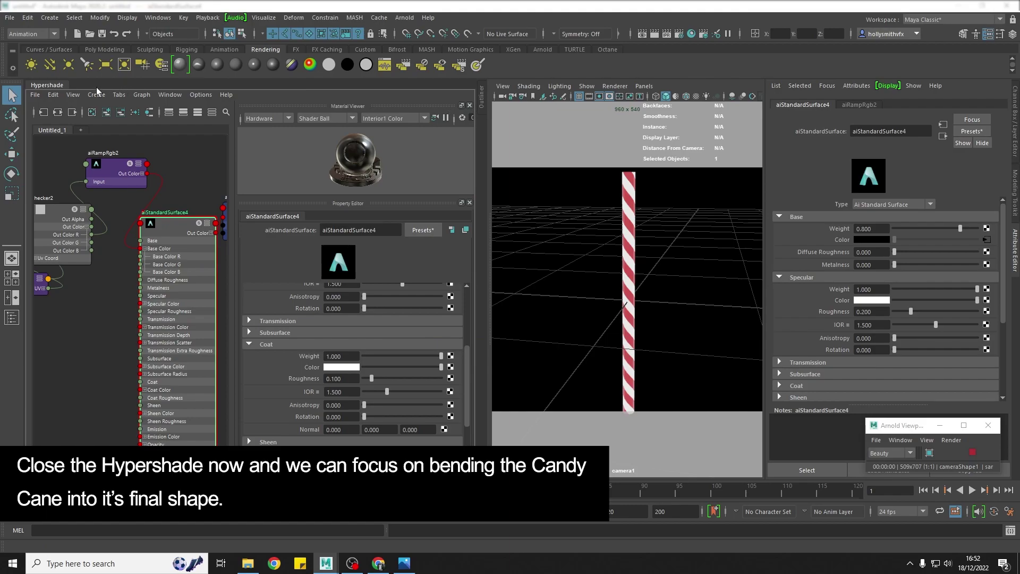
right_click(55, 86)
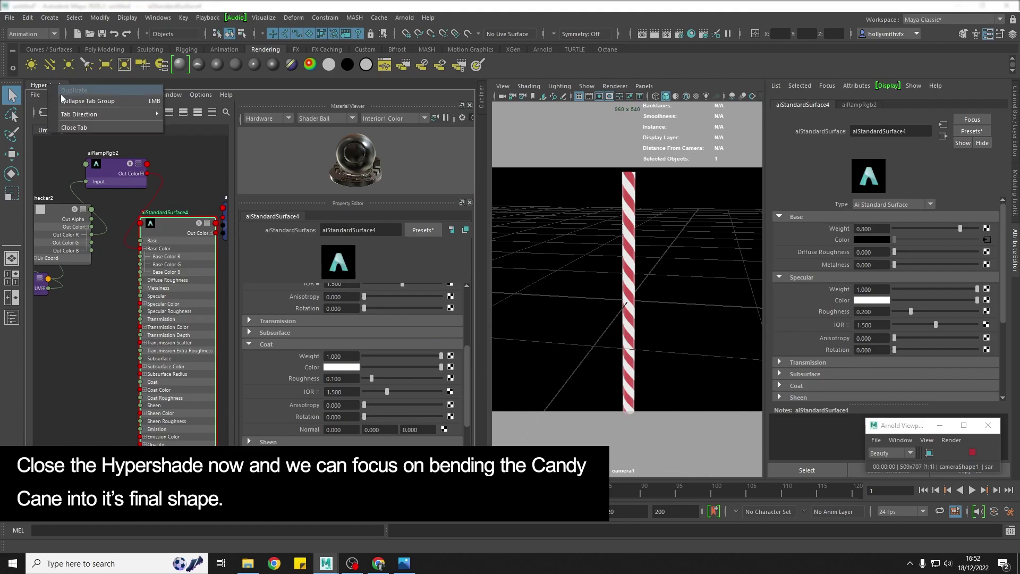
left_click(75, 128)
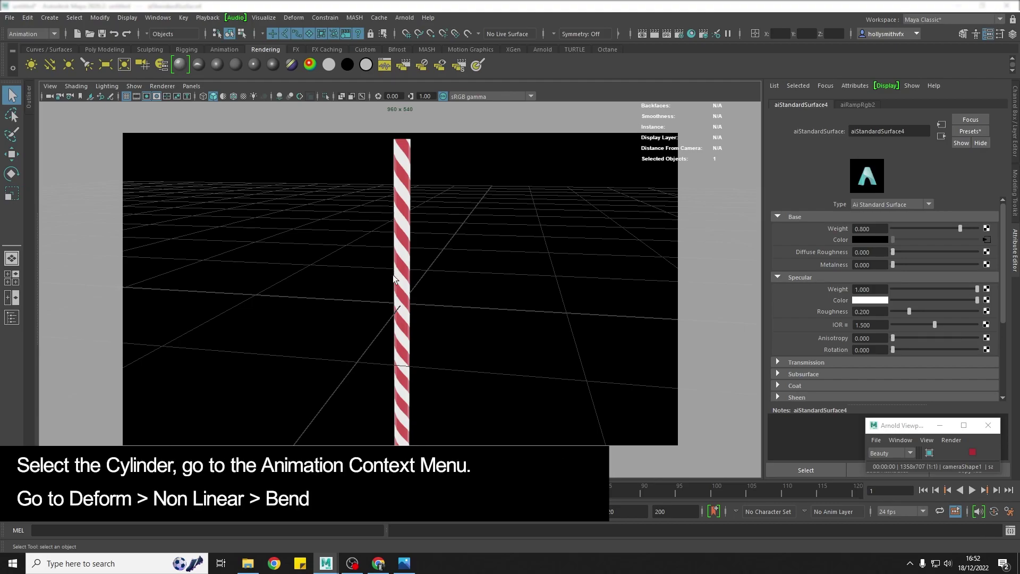
Apply a nonlinear Bend deformer to the striped cylinder using the Animation menu set.
left_click(407, 286)
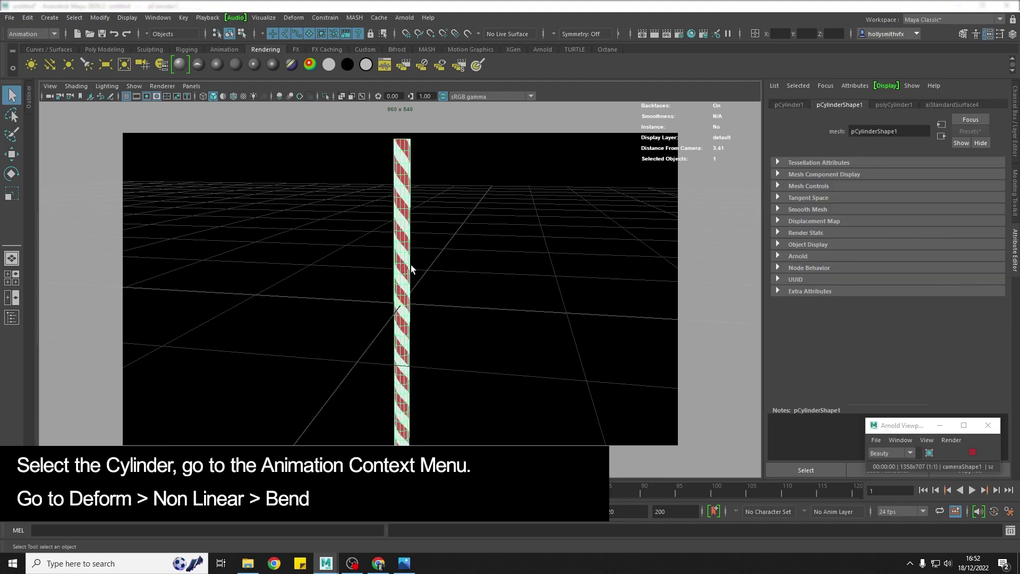
left_click(25, 34)
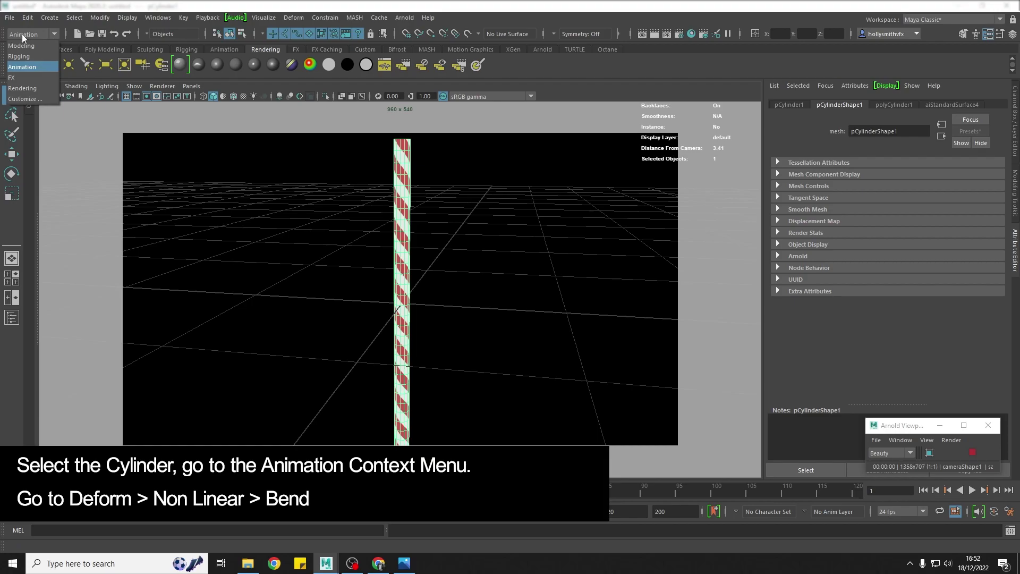
left_click(26, 68)
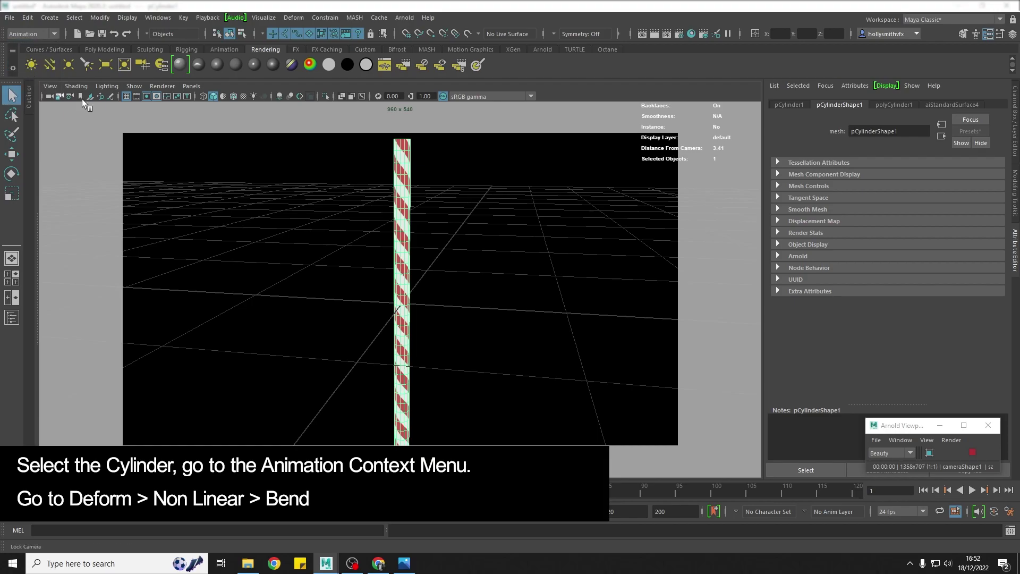
left_click(294, 18)
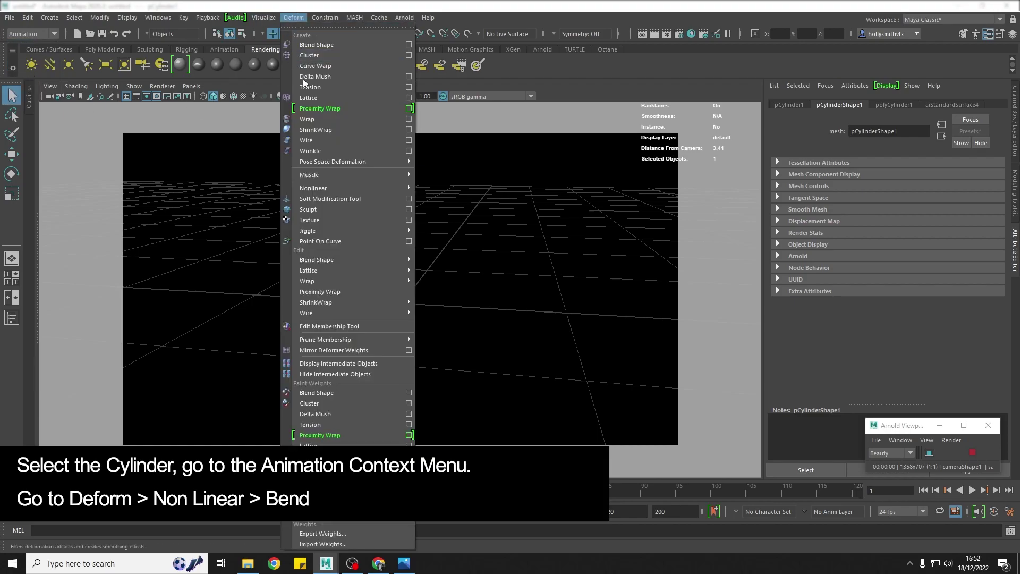
mouse_move(329, 187)
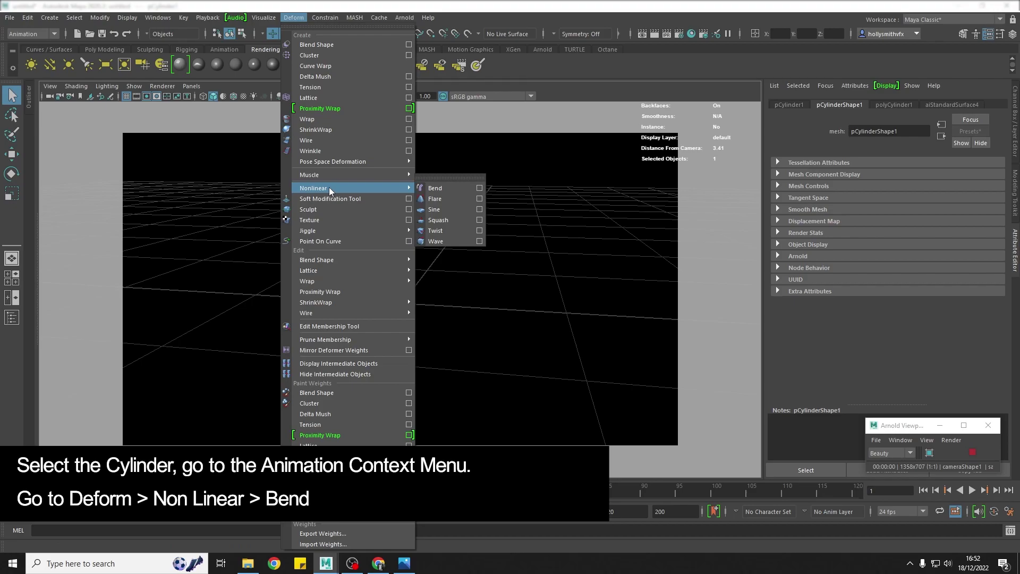
left_click(451, 189)
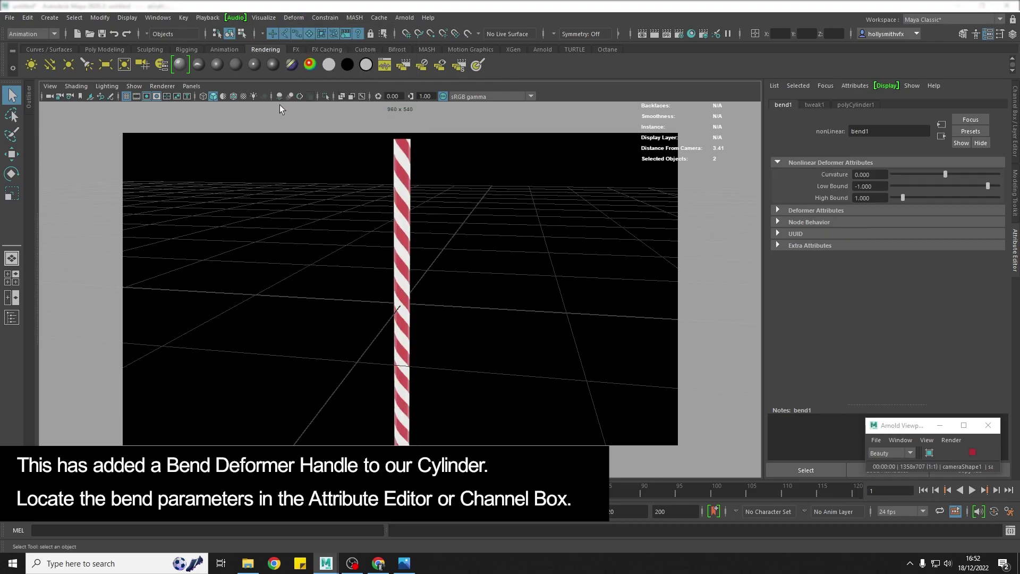
Check the bend deformer handle in wireframe display and locate its curvature and bound parameters.
left_click(203, 96)
left_click(205, 97)
left_click(1014, 125)
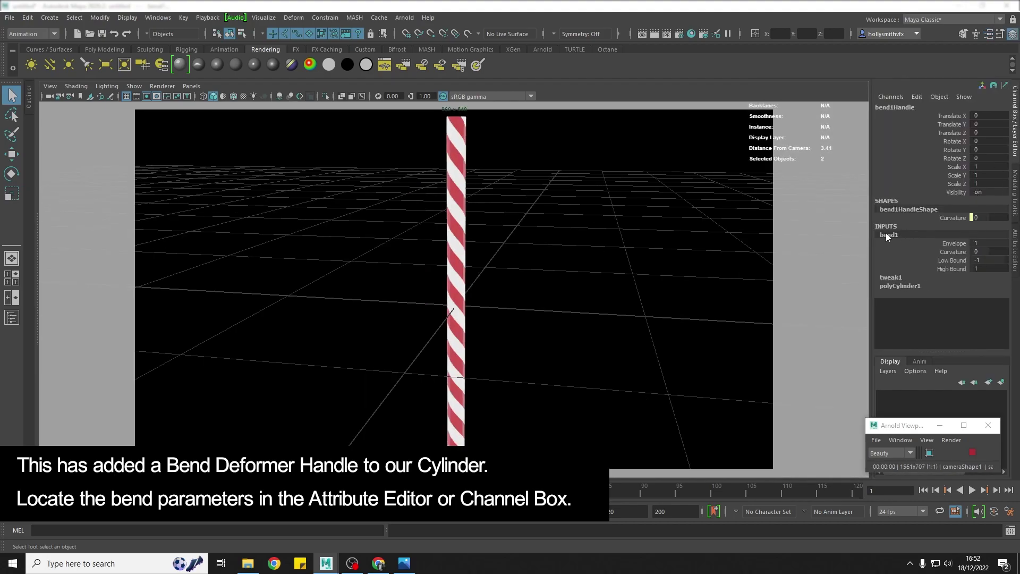
left_click(1015, 249)
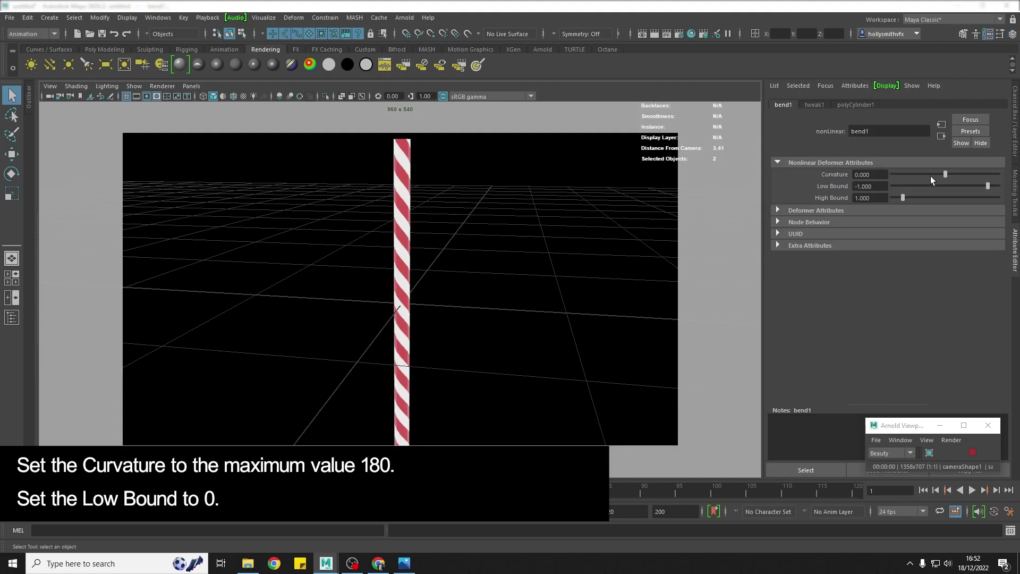
Set the Bend deformer's Curvature to 180 and Low Bound to 0, and raise its High Bound slightly above 1.
left_click_drag(945, 174, 1003, 175)
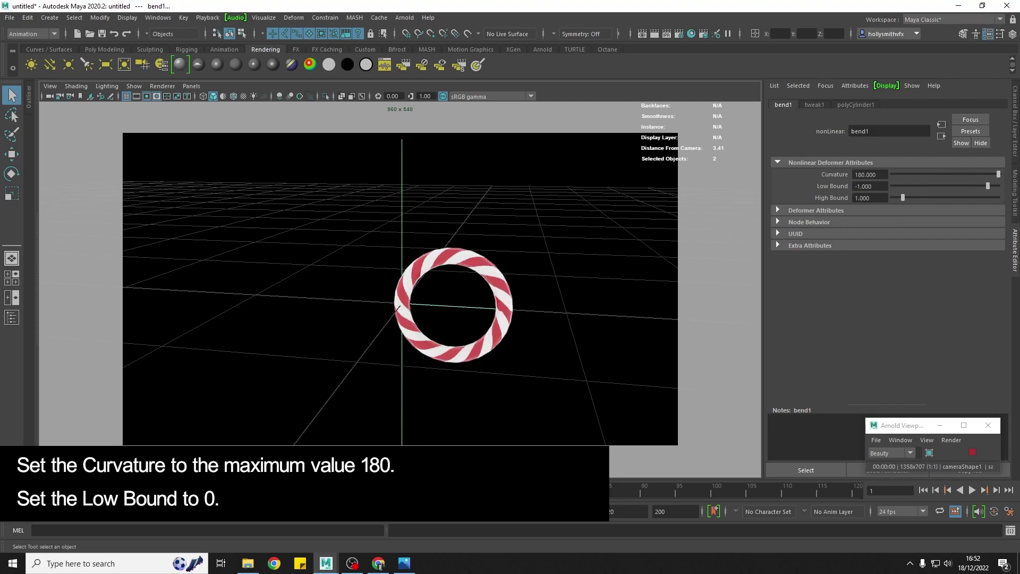
left_click(870, 186)
type("0")
key("Return")
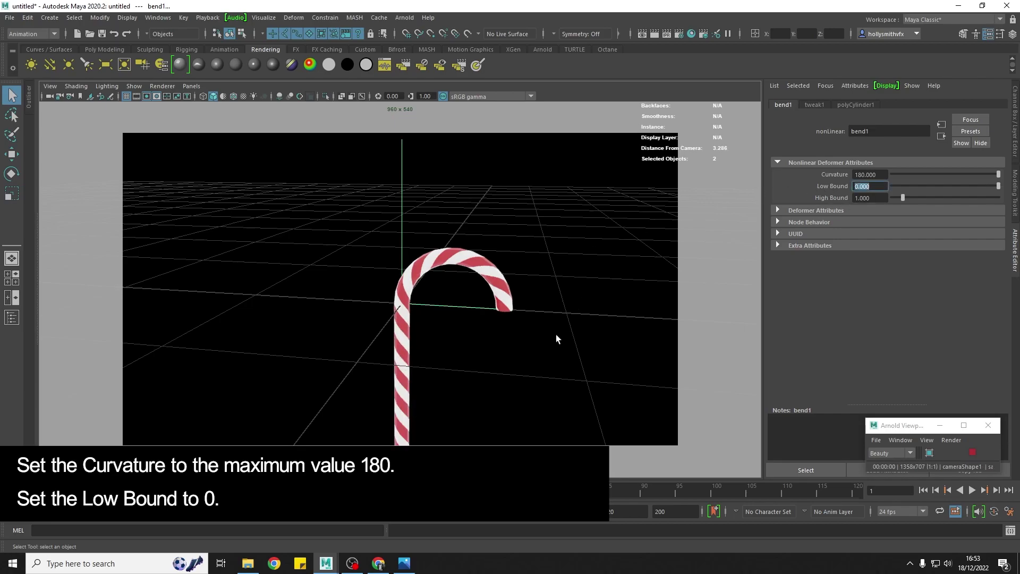
left_click_drag(556, 336, 546, 259, "alt")
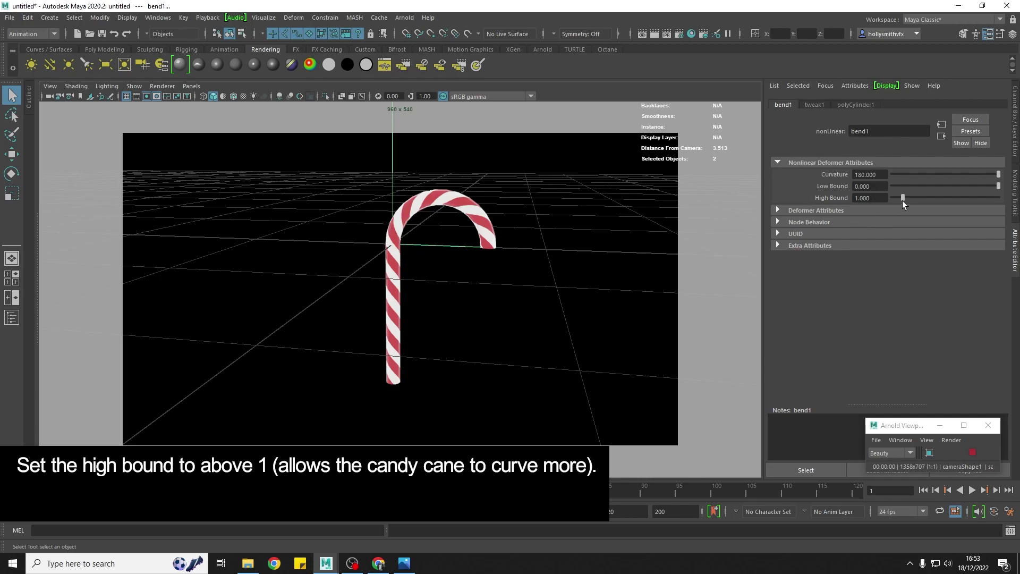
left_click_drag(902, 201, 906, 198)
Move the bend handle to about X -0.081, Y -0.091 to tighten the candy cane's hook.
left_click(481, 277)
key("w")
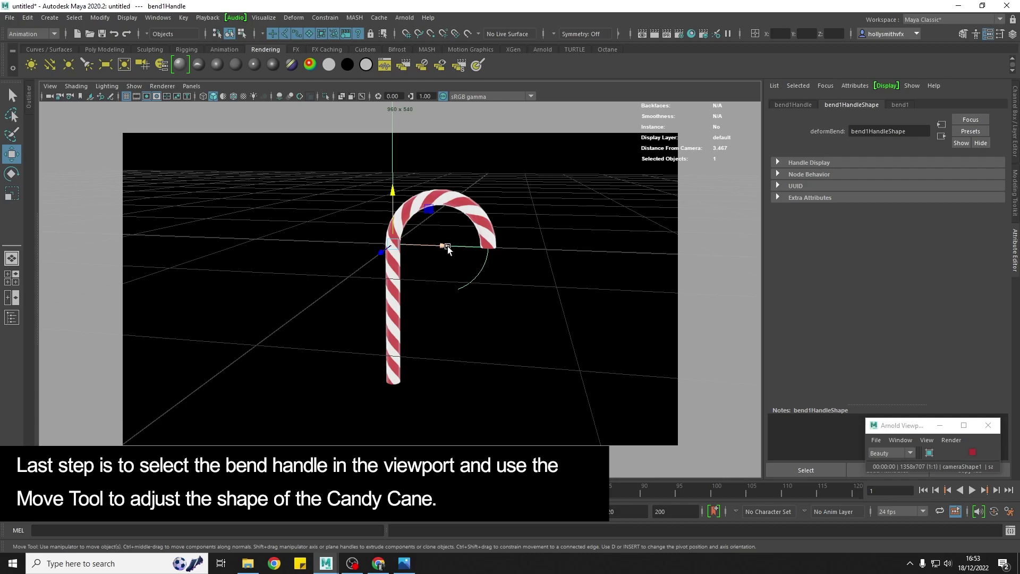
left_click_drag(447, 248, 438, 248)
left_click_drag(386, 192, 386, 207)
left_click_drag(434, 258, 429, 258)
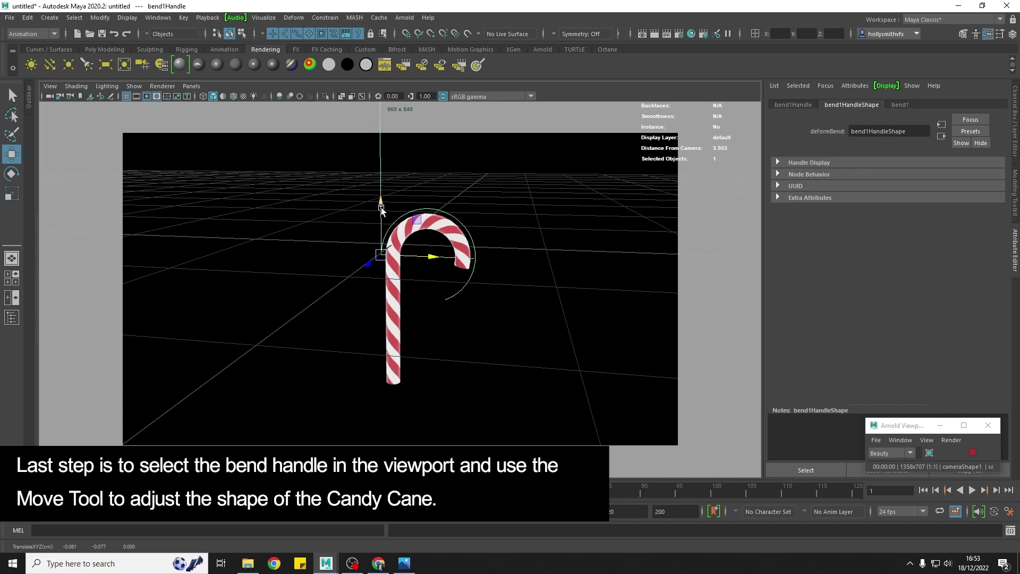
left_click_drag(381, 207, 381, 209)
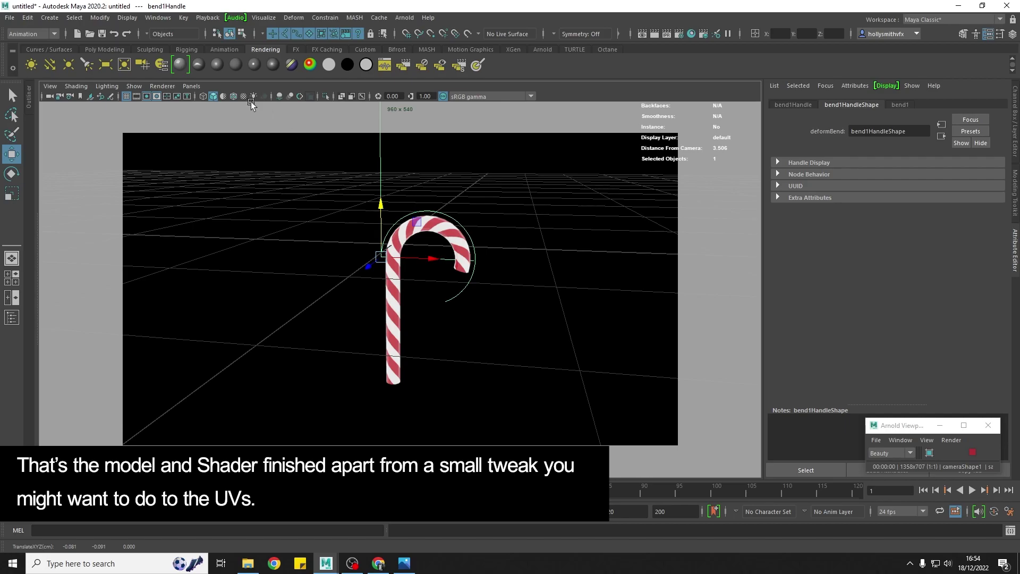
Select the candy cane mesh and open the UV Editor from the Modeling menu set, placed beside the cane in the viewport.
right_click_drag(375, 330, 432, 279, "alt")
mouse_move(433, 279)
left_mouse_down("alt")
mouse_move(359, 289)
mouse_move(419, 285)
mouse_move(404, 254)
mouse_move(440, 242)
mouse_move(438, 266)
left_mouse_up("alt")
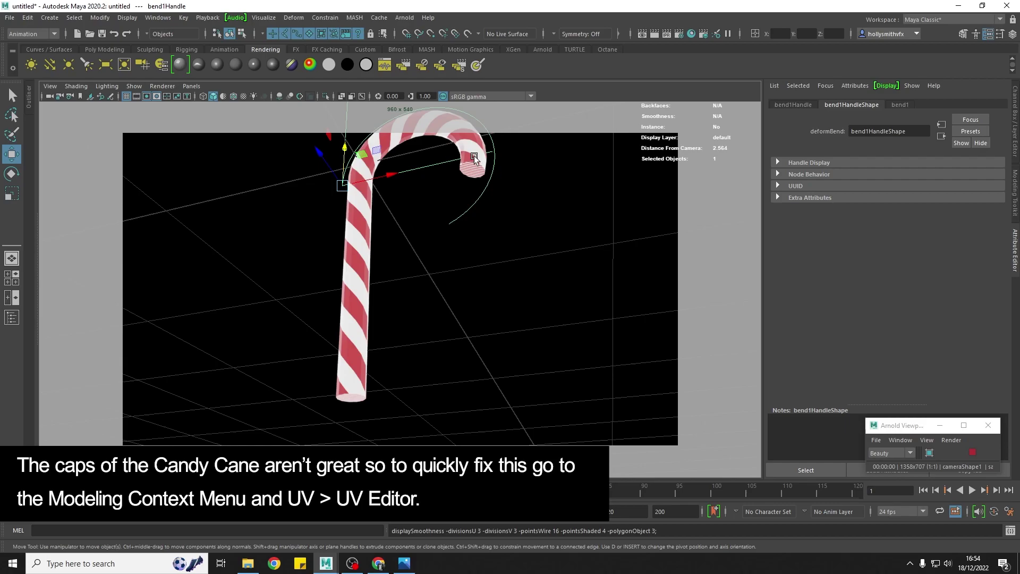
right_click_drag(475, 154, 498, 141)
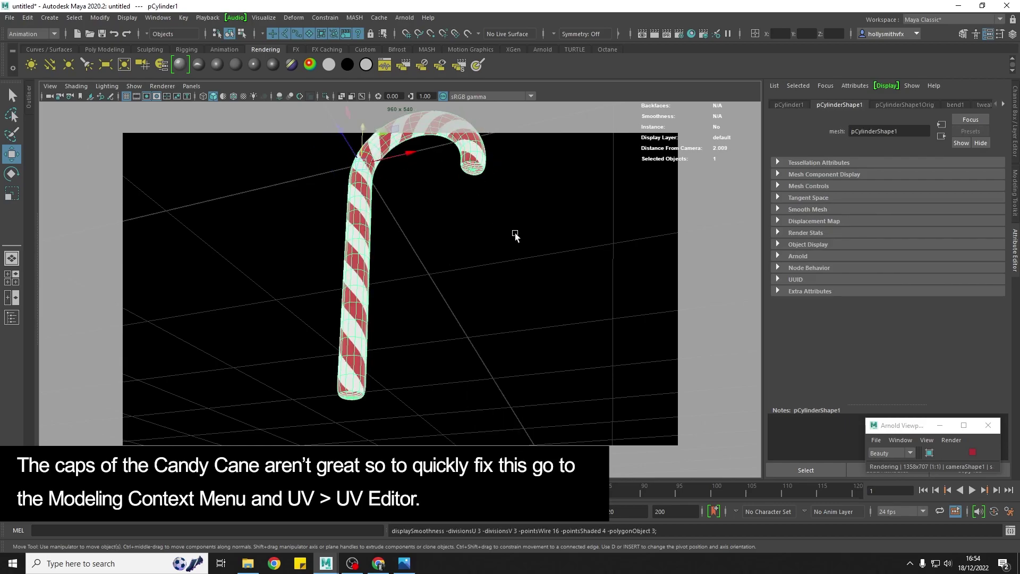
left_click(469, 171)
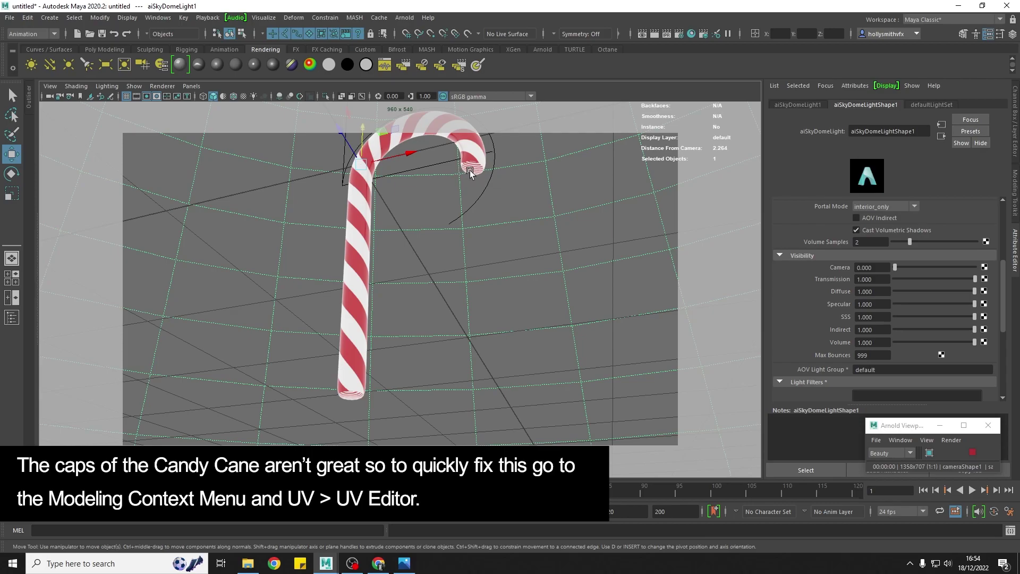
left_click(468, 154)
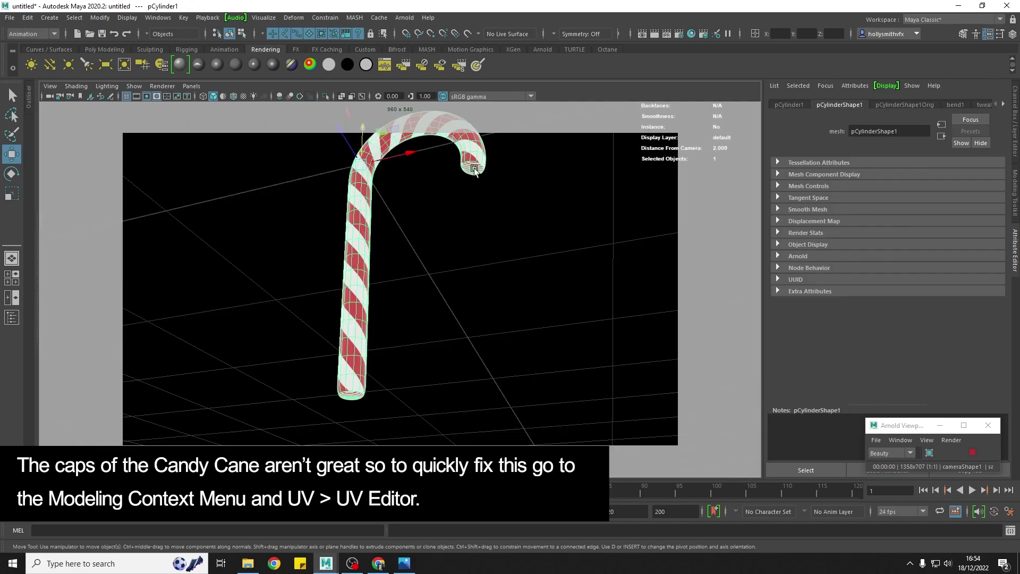
left_click(47, 33)
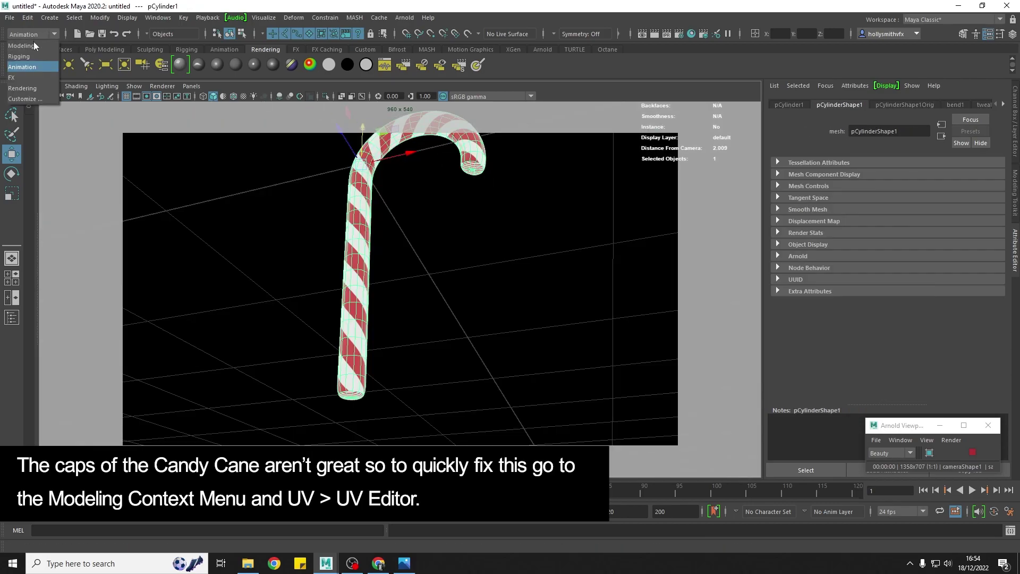
left_click(31, 46)
left_click(408, 18)
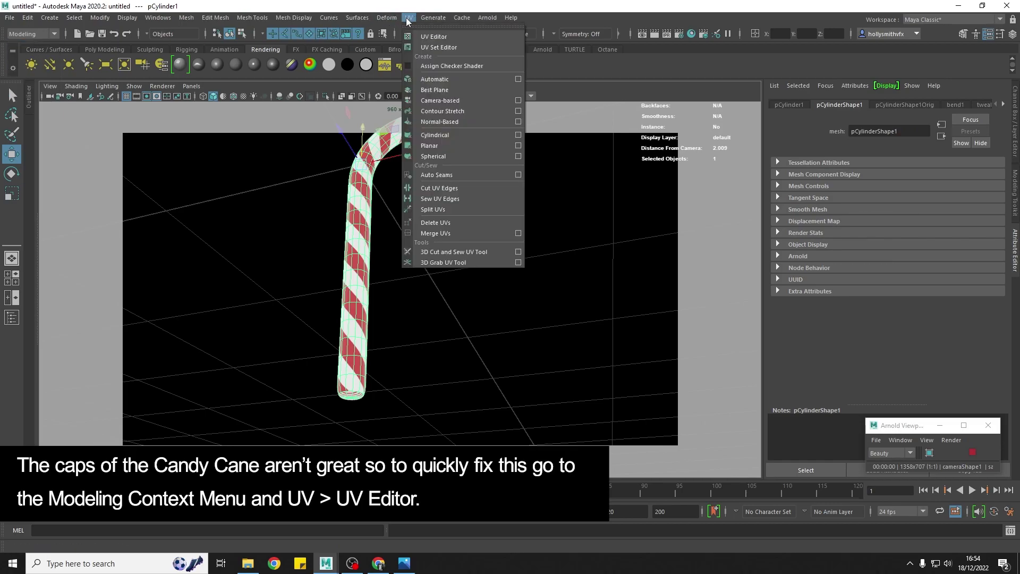
left_click(434, 36)
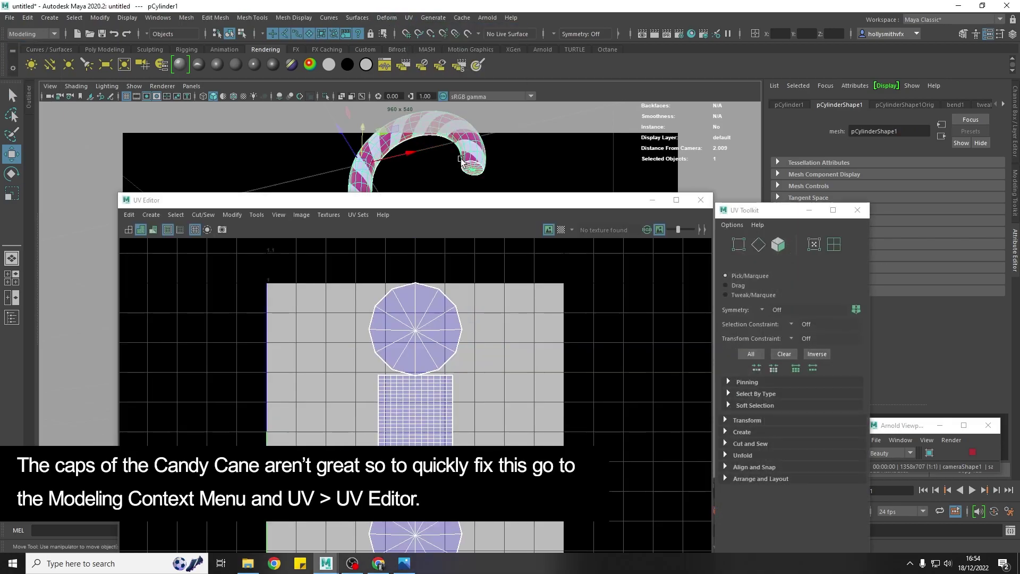
left_click_drag(447, 206, 840, 88)
Scale the UV shell of the hook-end cap down to a tiny point and shift it slightly down so the cap is solid white.
right_click(806, 209)
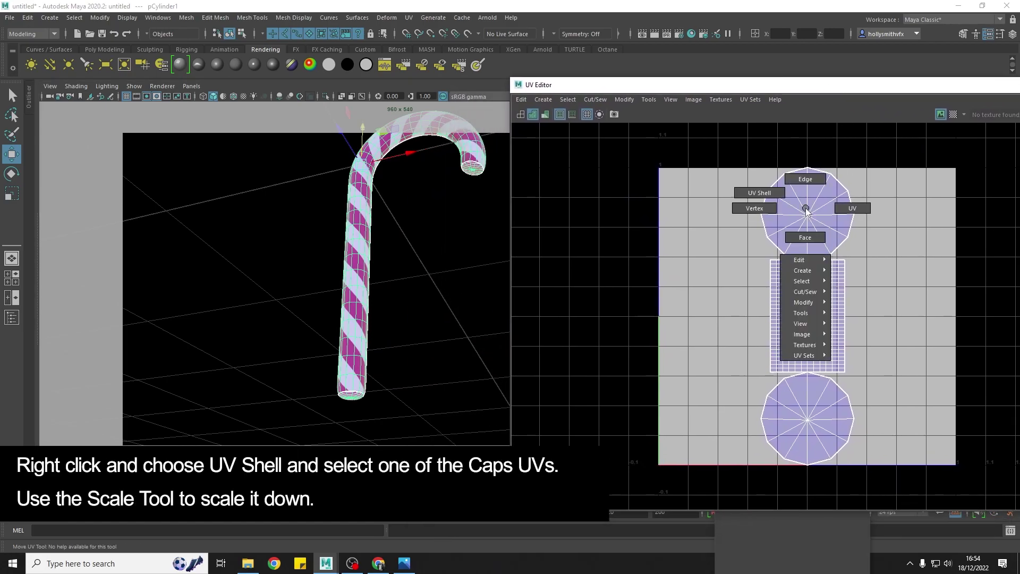
left_click(779, 195)
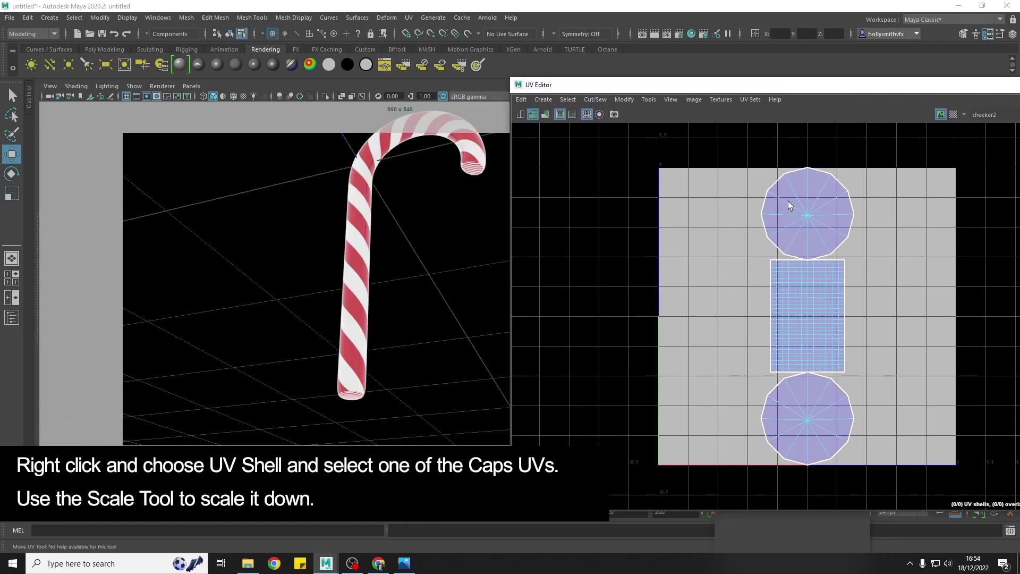
left_click(815, 217)
key("r")
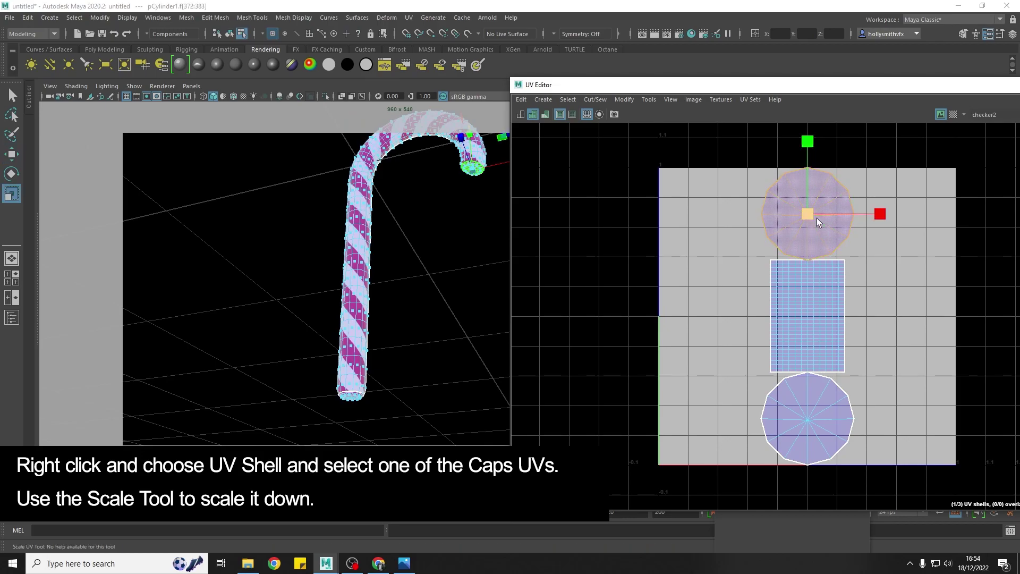
left_click_drag(806, 216, 753, 234)
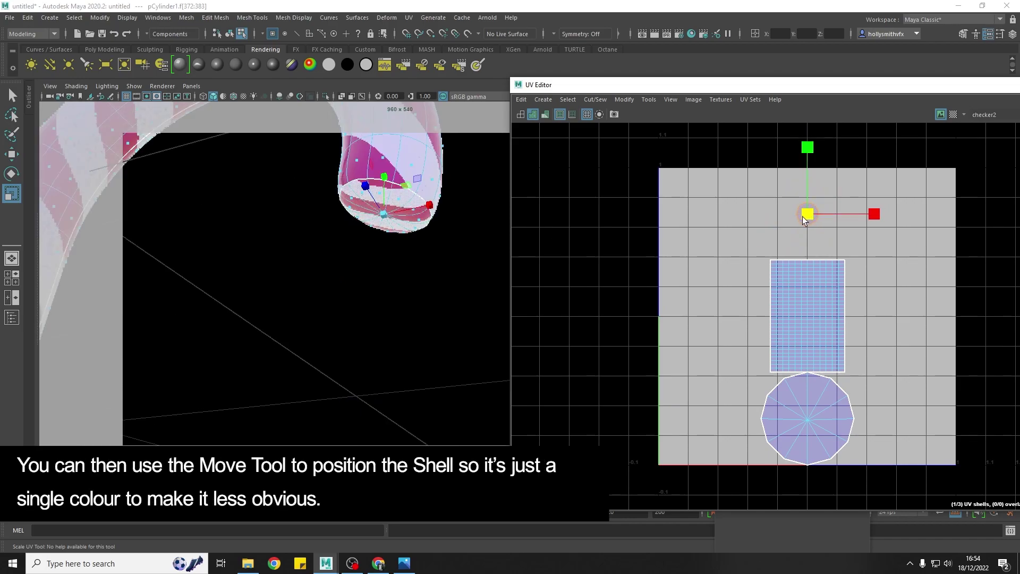
left_click_drag(802, 216, 746, 242)
key("w")
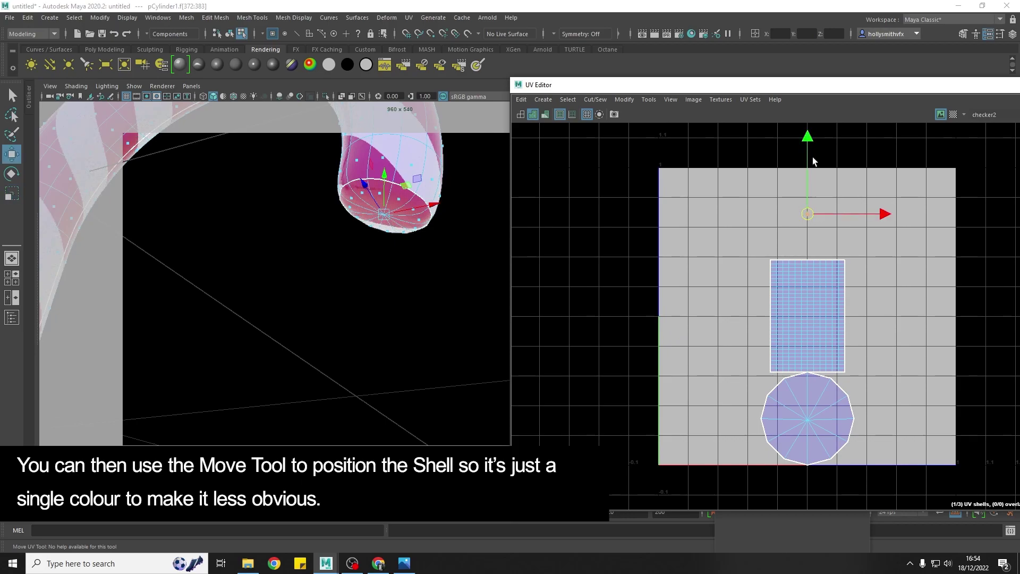
left_click_drag(808, 141, 810, 151)
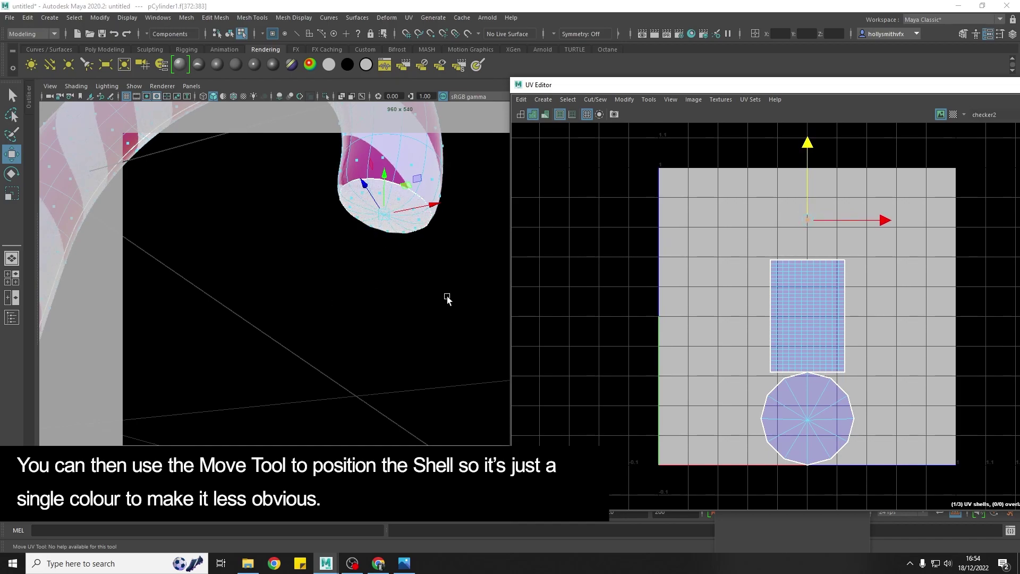
Shrink the UV shell of the cane's bottom cap to a tiny point and shift it slightly left so the cap is solid red.
scroll(446, 299, "down", 5)
left_click_drag(372, 303, 338, 319, "alt")
scroll(356, 225, "up", 5)
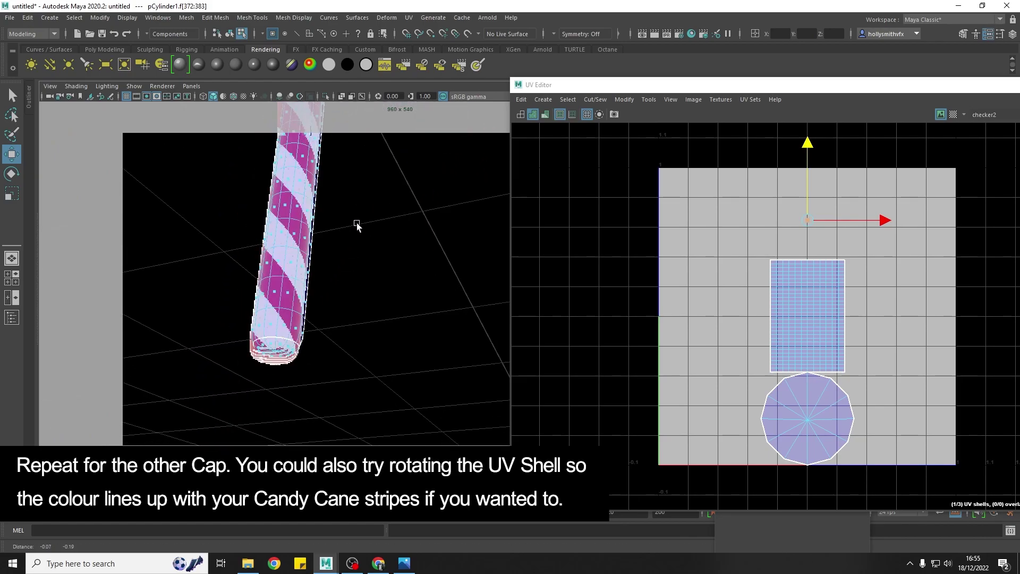
left_click_drag(357, 225, 340, 319, "alt")
left_click(816, 422)
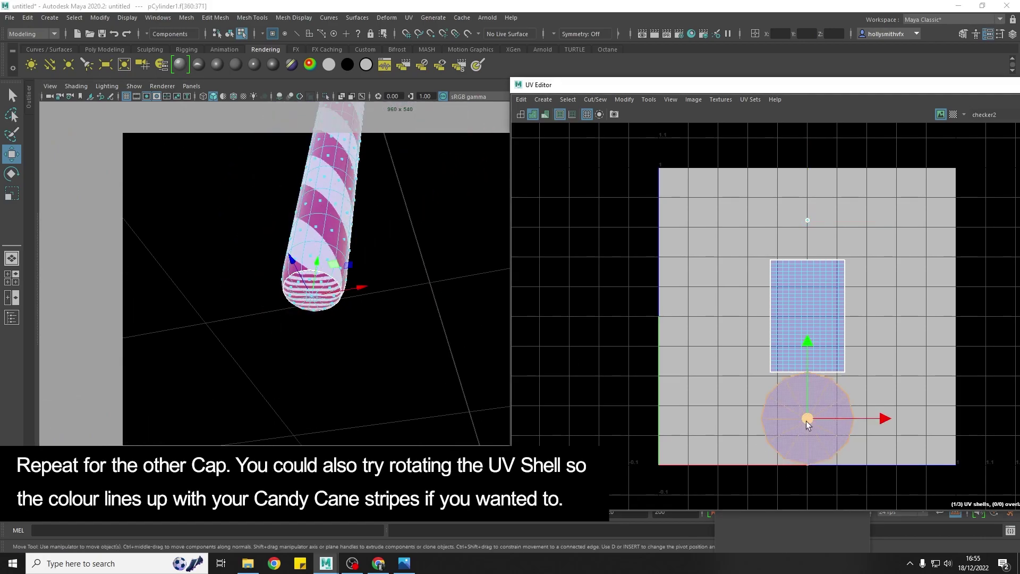
key("r")
left_click_drag(802, 420, 737, 439)
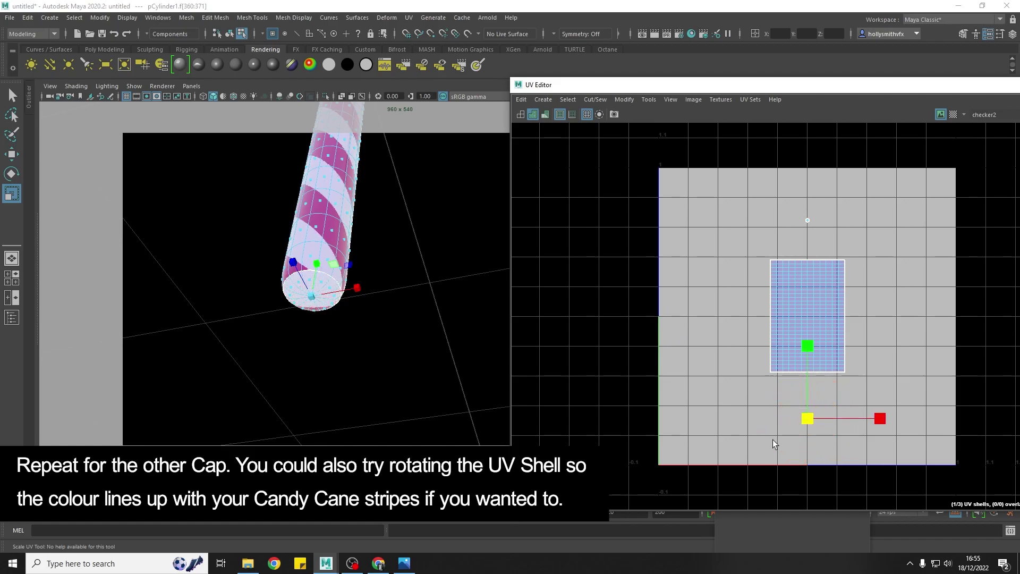
key("e")
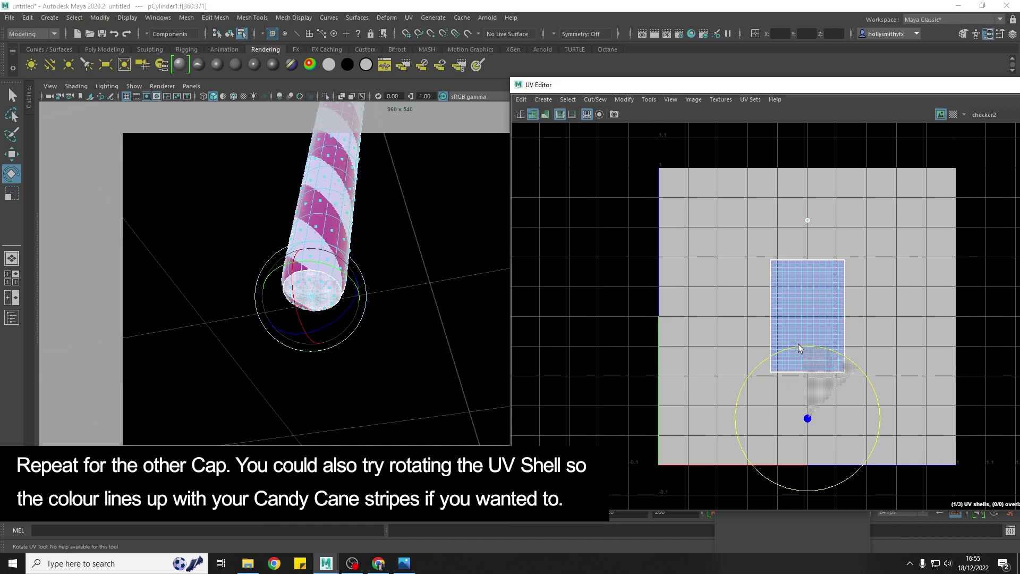
key("w")
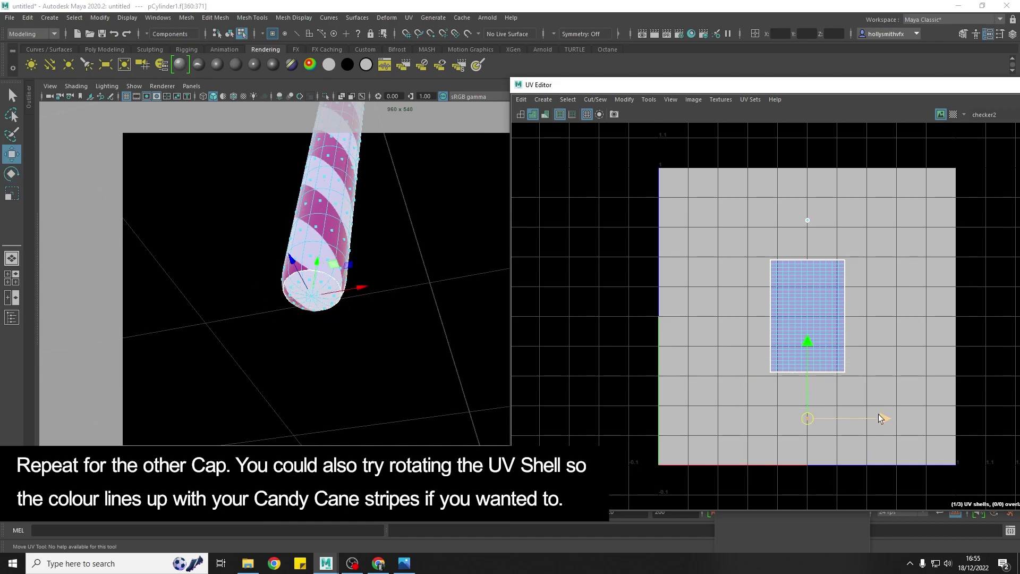
left_click_drag(879, 418, 874, 419)
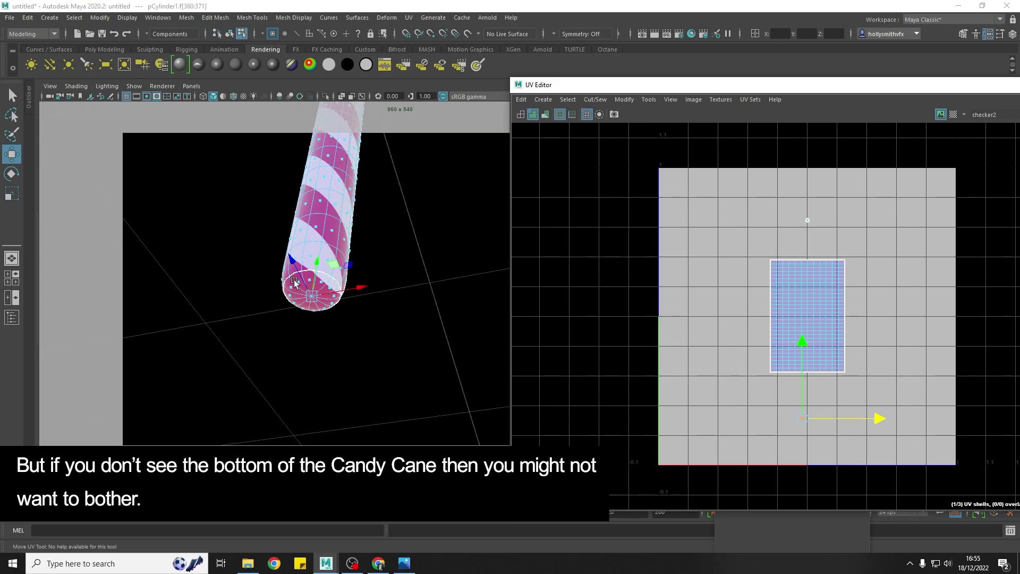
left_click(304, 349)
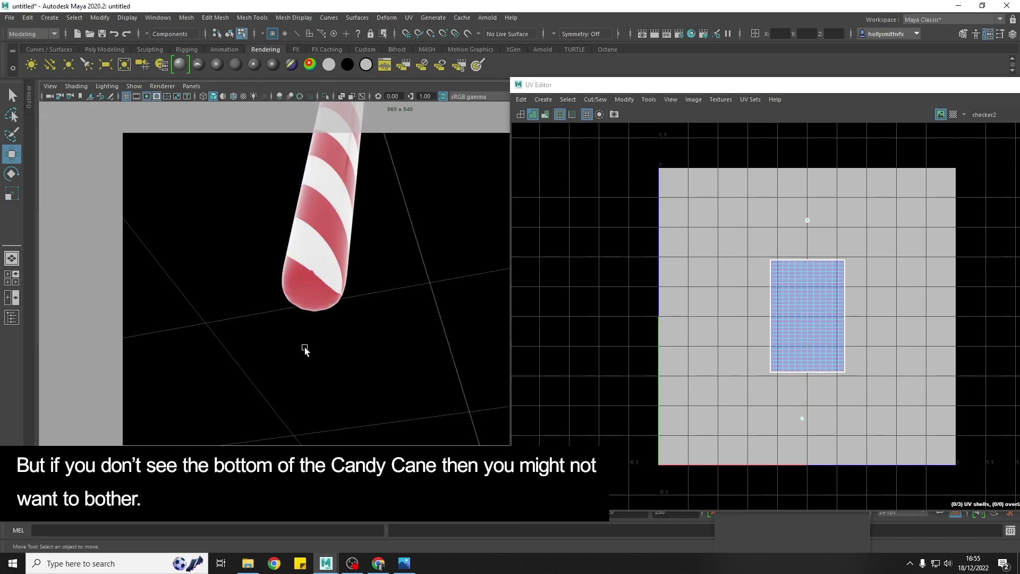
Shift the hook-end cap's shrunken UV shell slightly further down to turn that cap red.
left_click_drag(409, 286, 388, 278, "alt")
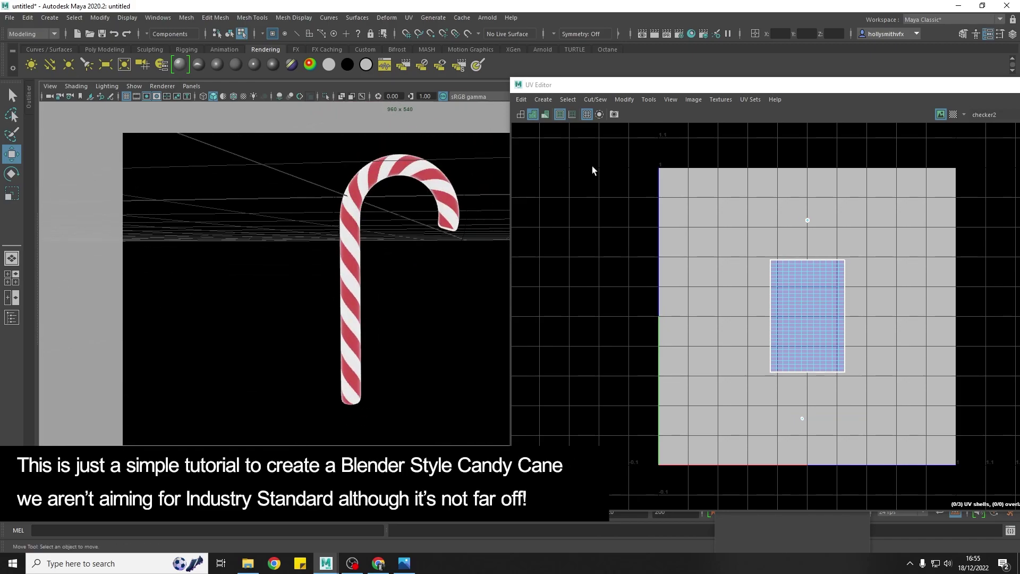
left_click(808, 220)
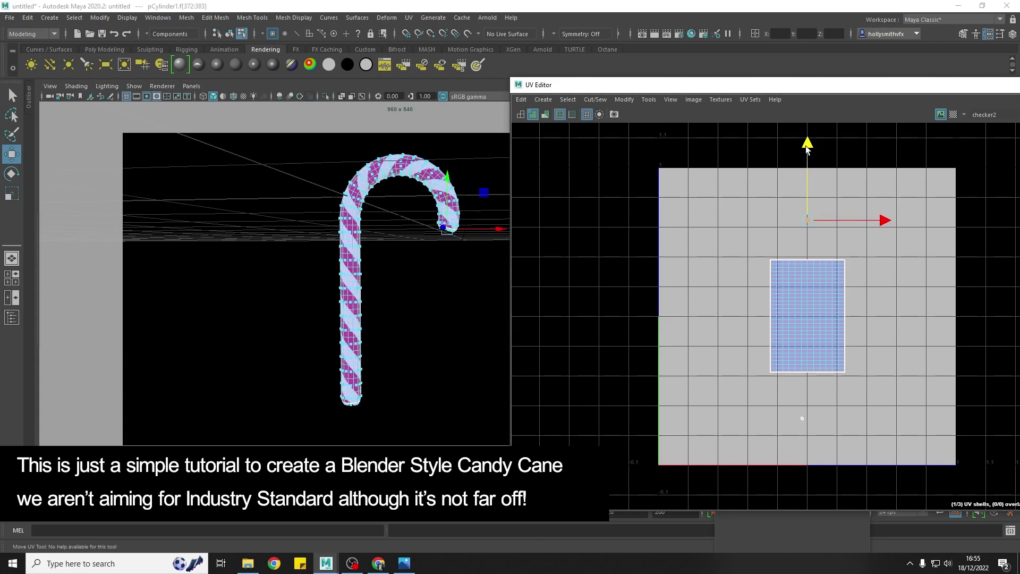
left_click_drag(807, 145, 807, 153)
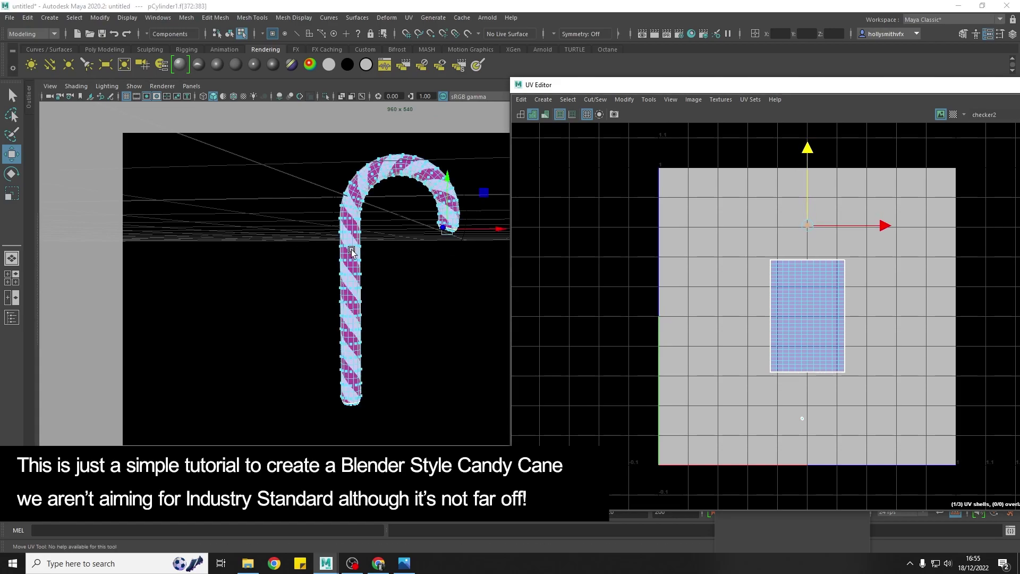
left_click_drag(352, 252, 417, 275, "alt")
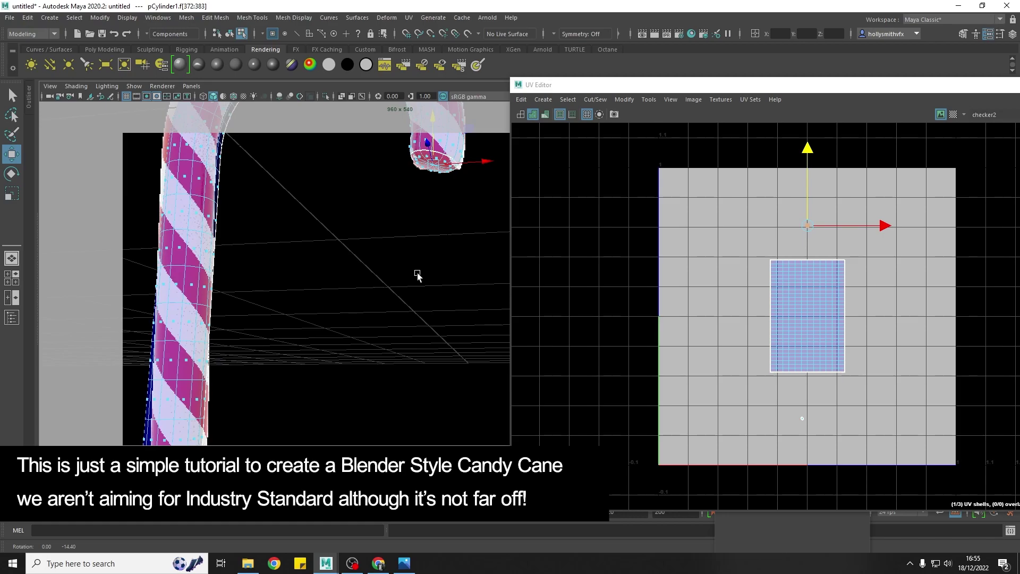
right_click_drag(417, 275, 439, 280, "alt")
Return to object mode, reselect the candy cane mesh and close the UV Editor.
key("F8")
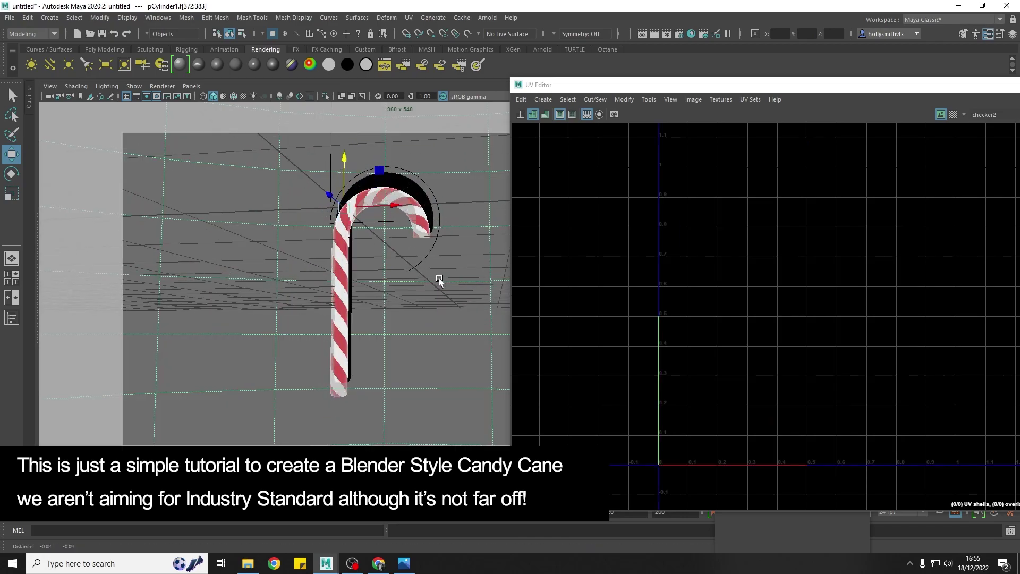
mouse_move(439, 280)
left_mouse_down("alt")
mouse_move(428, 279)
mouse_move(446, 289)
mouse_move(430, 286)
left_mouse_up("alt")
left_click(430, 287)
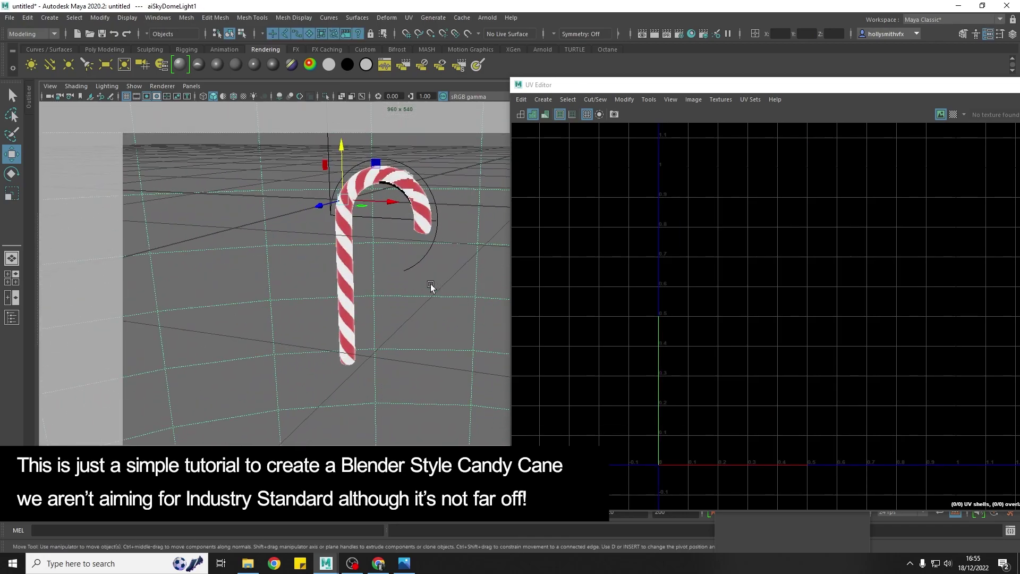
left_click(407, 215)
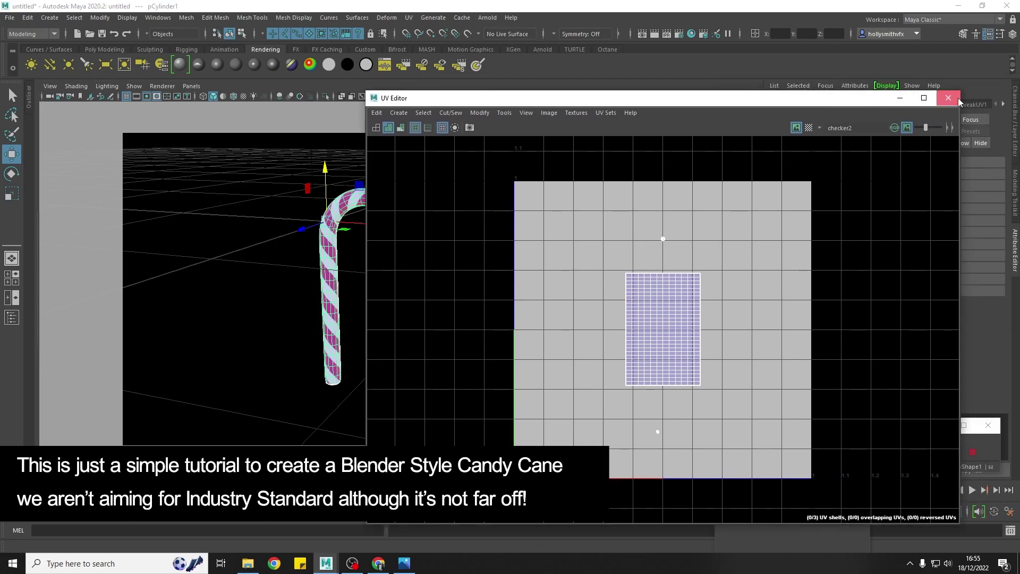
left_click(938, 99)
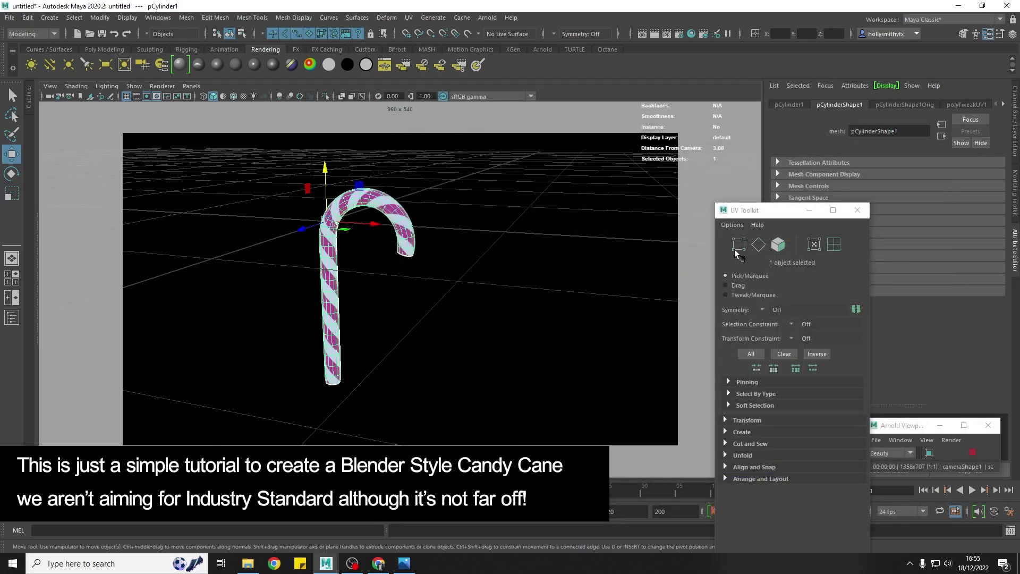